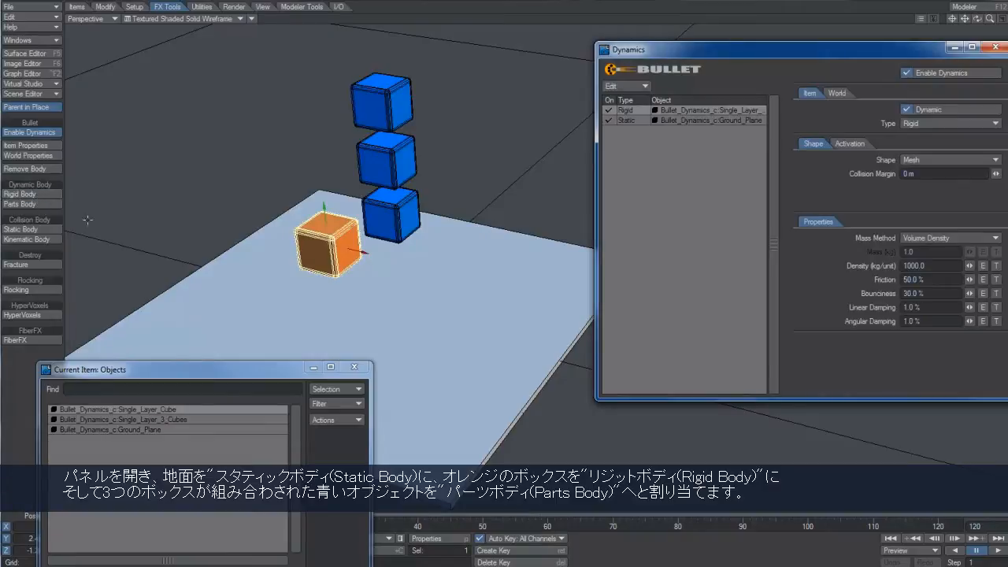
Step: Assign the object containing the three stacked blue cubes as a Parts Body
{"action": "left_click", "coordinate": [185, 420]}
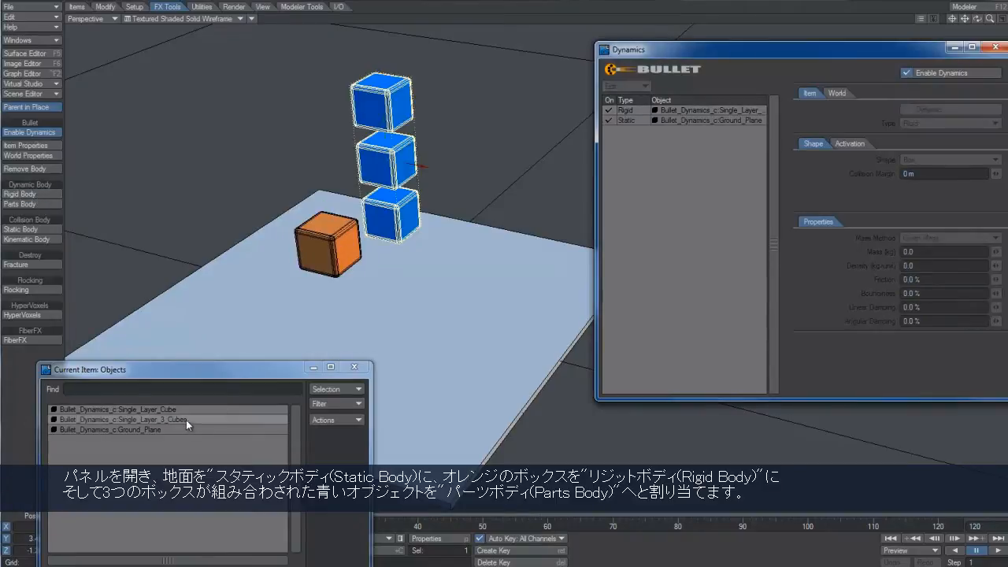
{"action": "left_click", "coordinate": [33, 203]}
Step: Set the shape of all three dynamics bodies to Box with a 10 mm collision margin, and close the object list
{"action": "left_click", "coordinate": [707, 111]}
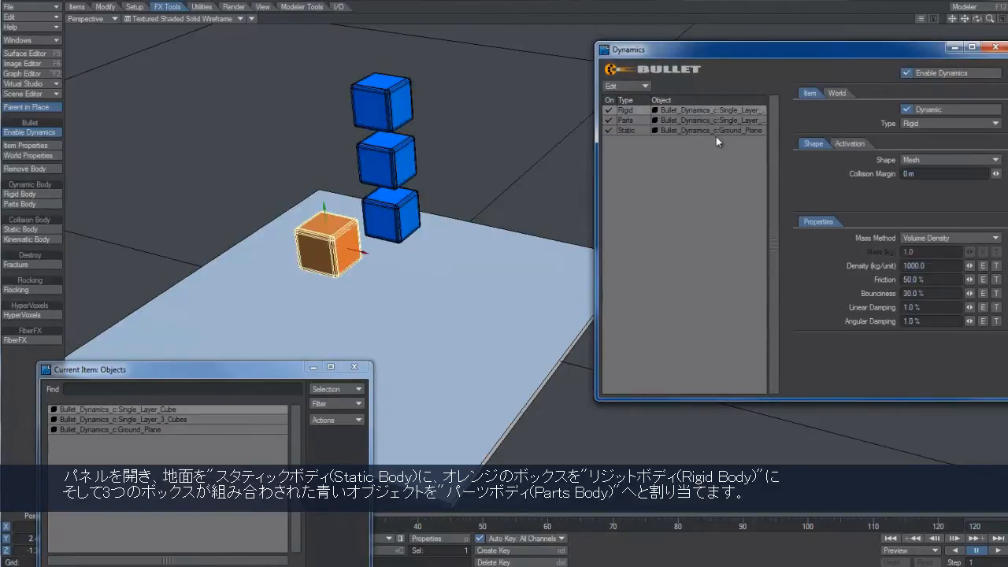
{"action": "left_click", "coordinate": [716, 131], "text": "shift"}
{"action": "left_click", "coordinate": [923, 160]}
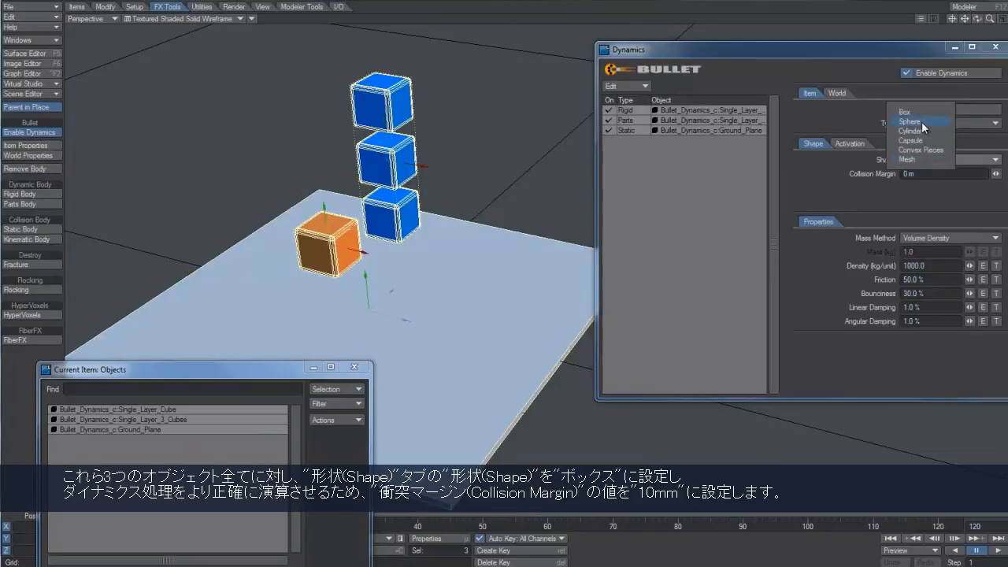
{"action": "left_click", "coordinate": [922, 114]}
{"action": "left_click", "coordinate": [923, 172]}
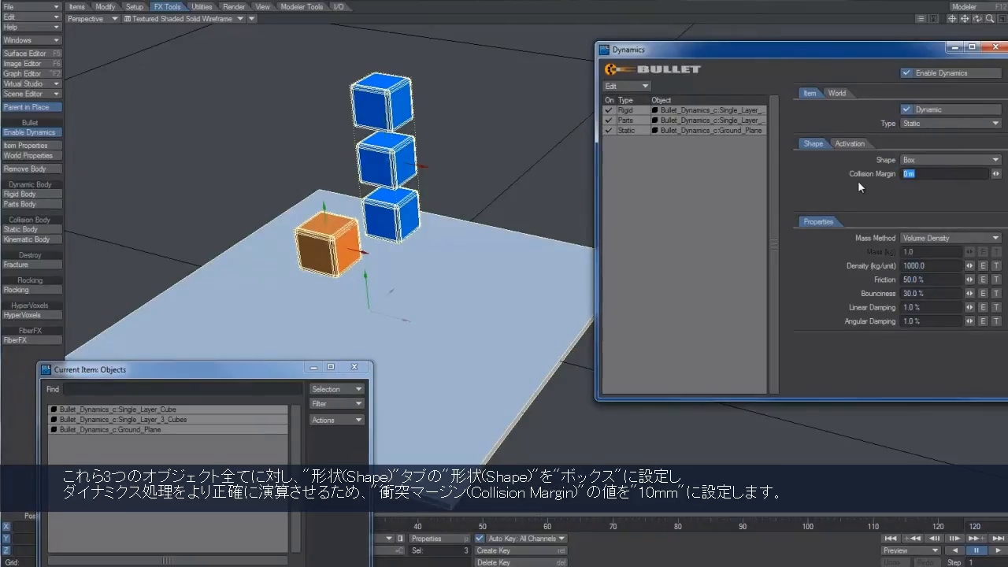
{"action": "type", "text": "10mm"}
{"action": "key", "text": "Return"}
{"action": "left_click", "coordinate": [354, 367]}
Step: Play the cube-drop simulation several times, returning to the first frame after each run
{"action": "left_click", "coordinate": [995, 550]}
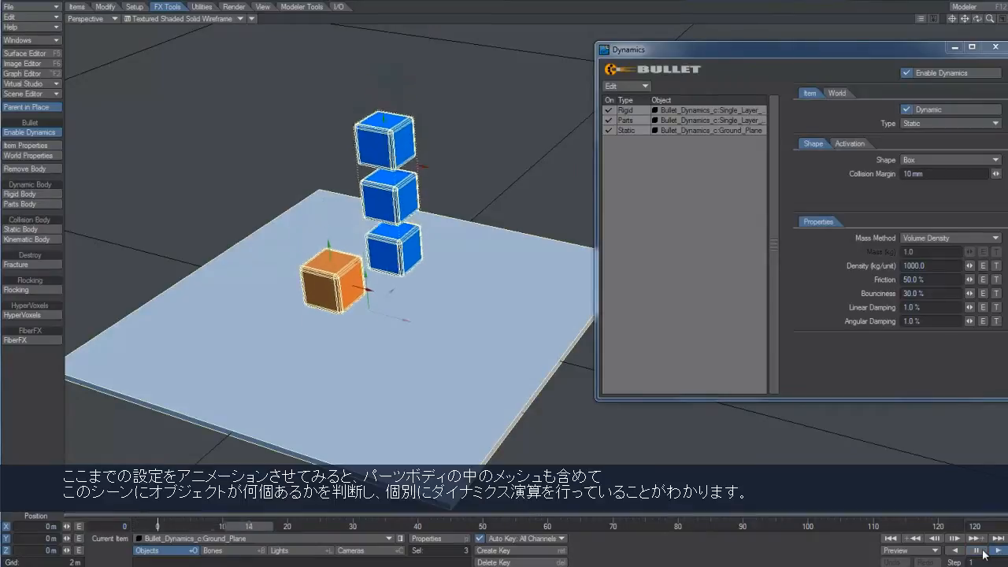
{"action": "left_click", "coordinate": [981, 551]}
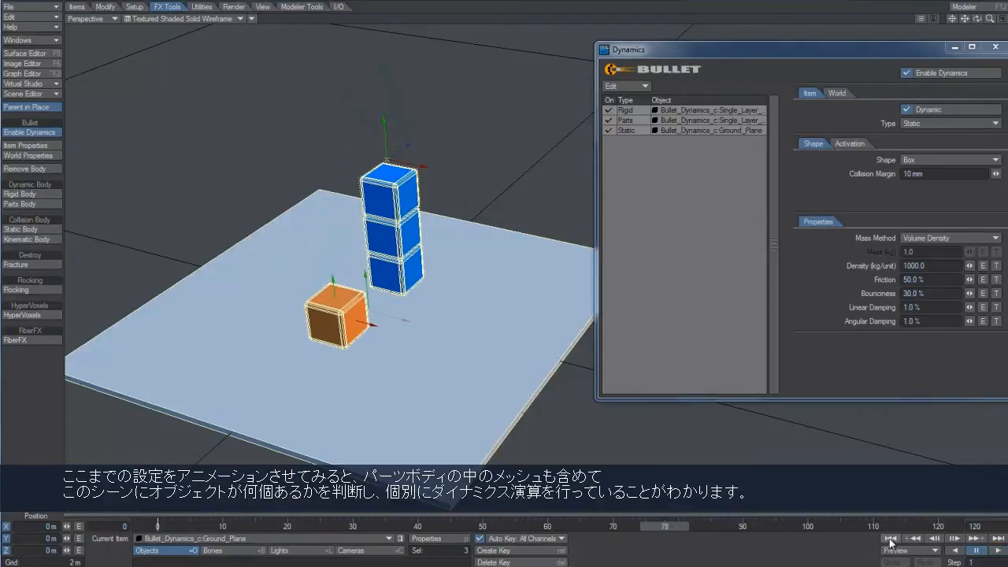
{"action": "left_click", "coordinate": [890, 538]}
{"action": "left_click", "coordinate": [997, 551]}
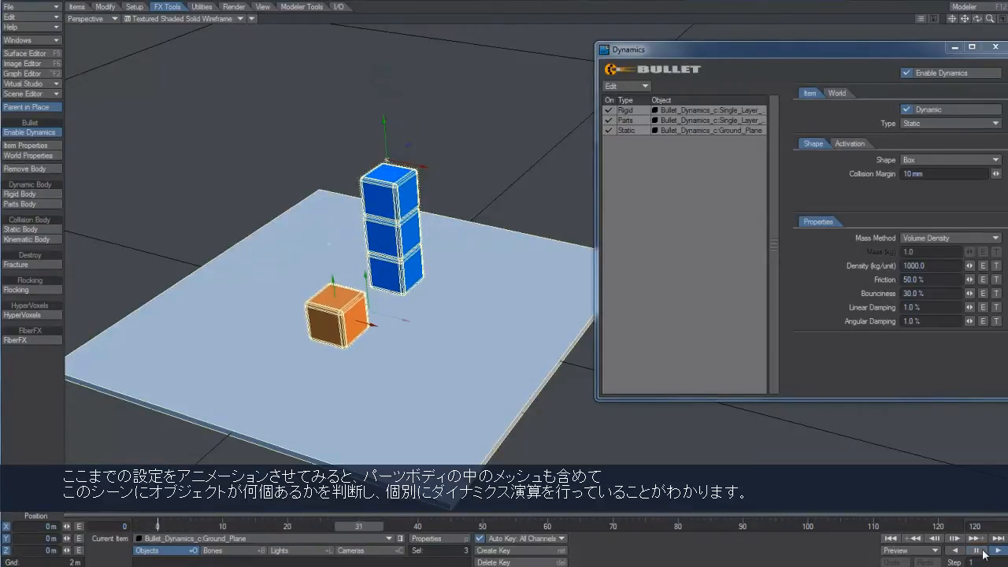
{"action": "left_click", "coordinate": [890, 538]}
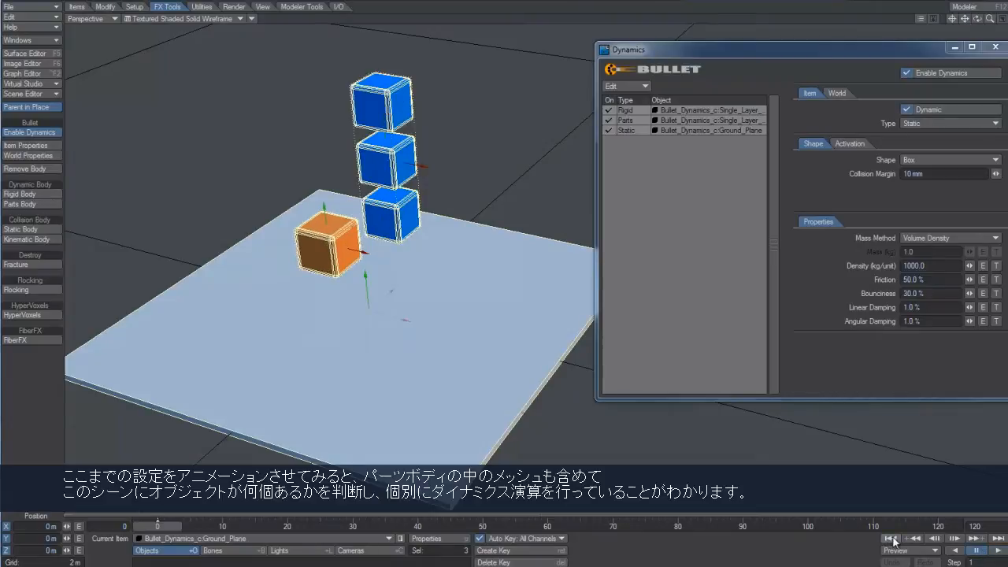
{"action": "left_click", "coordinate": [992, 552]}
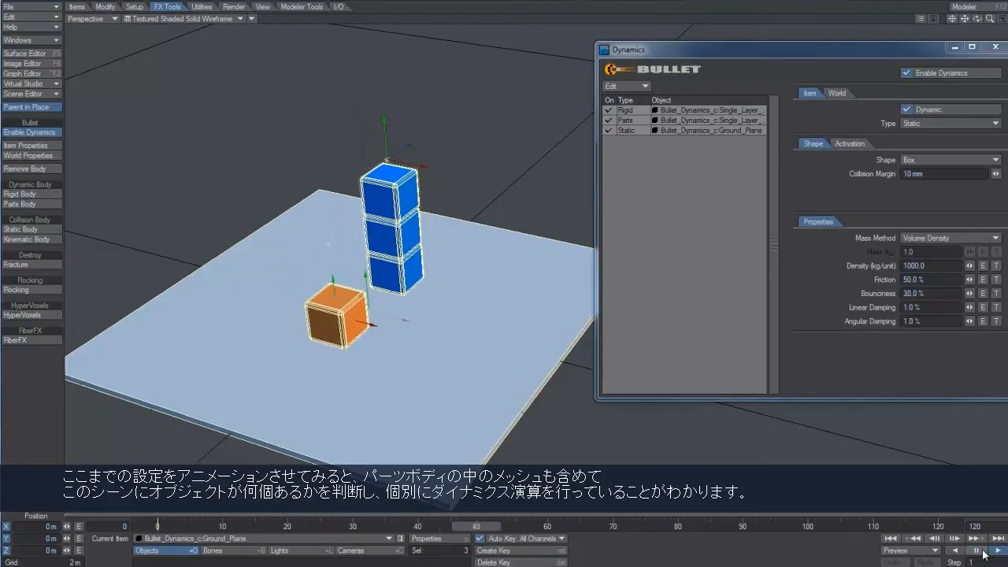
{"action": "left_click", "coordinate": [889, 539]}
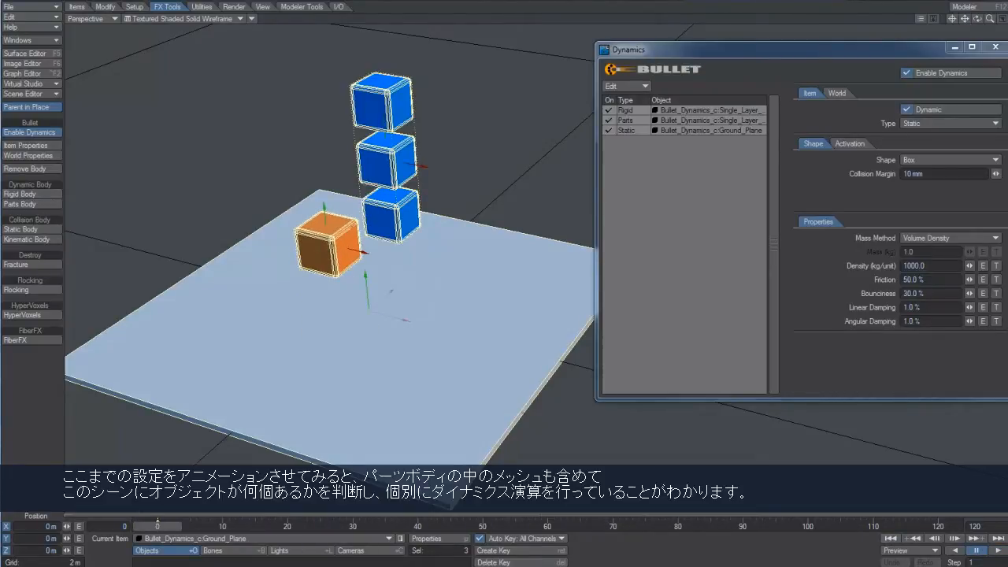
{"action": "left_click", "coordinate": [992, 551]}
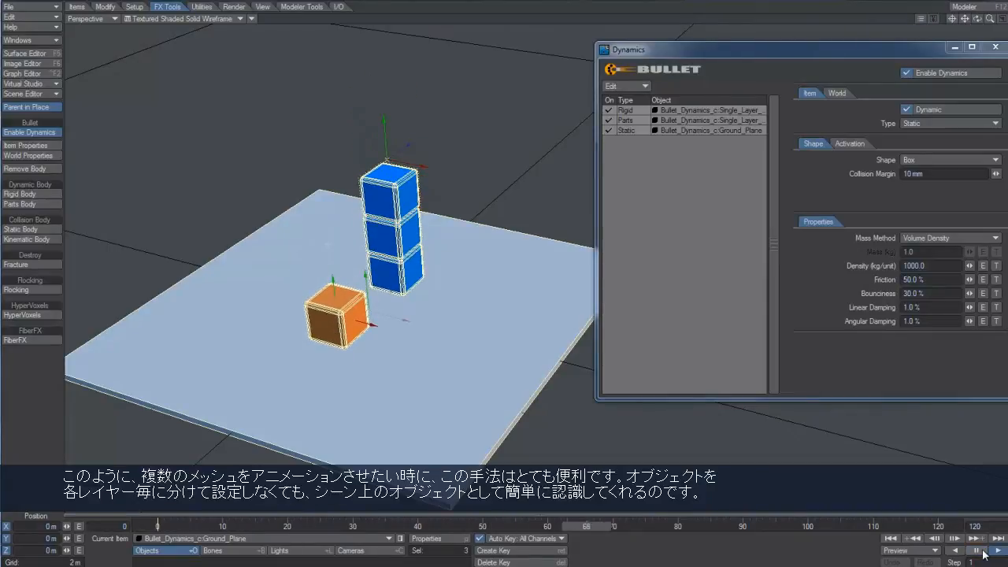
{"action": "left_click", "coordinate": [891, 539]}
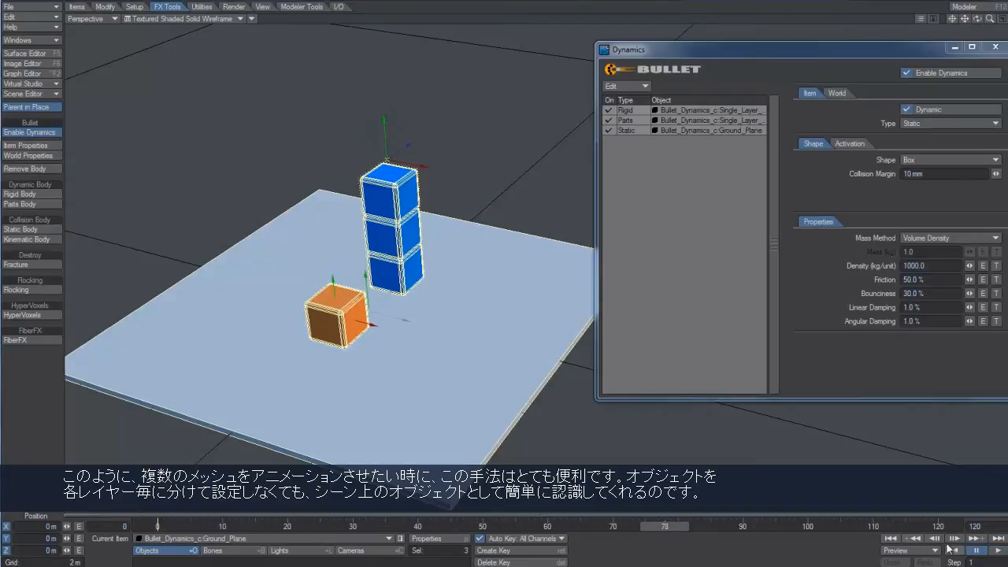
{"action": "left_click", "coordinate": [891, 538]}
Step: Switch to Modeler, mirror the three-cube stack sideways to make six cubes, and centre them at the origin
{"action": "key", "text": "F12"}
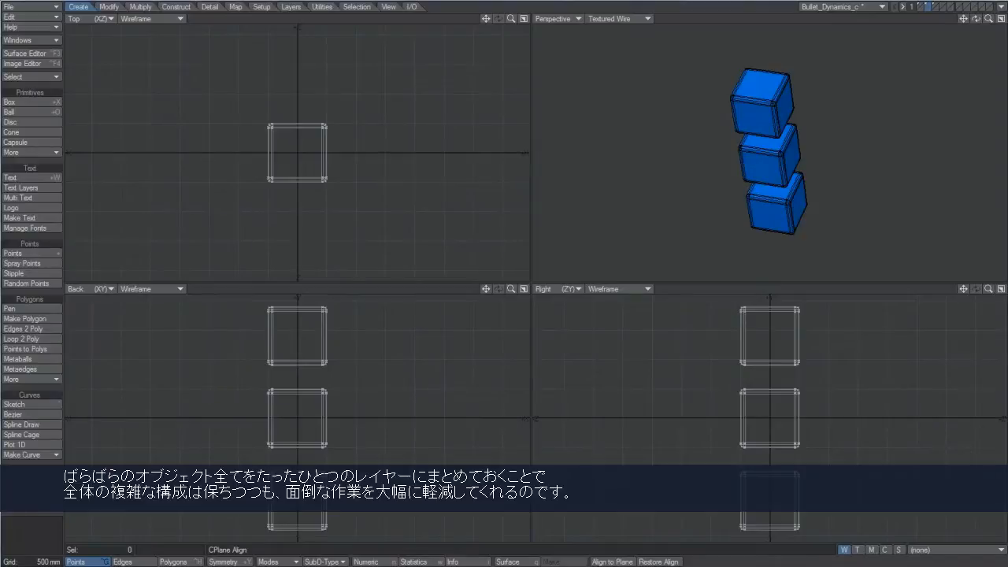
{"action": "left_click_drag", "start_coordinate": [772, 223], "coordinate": [693, 177], "text": "alt"}
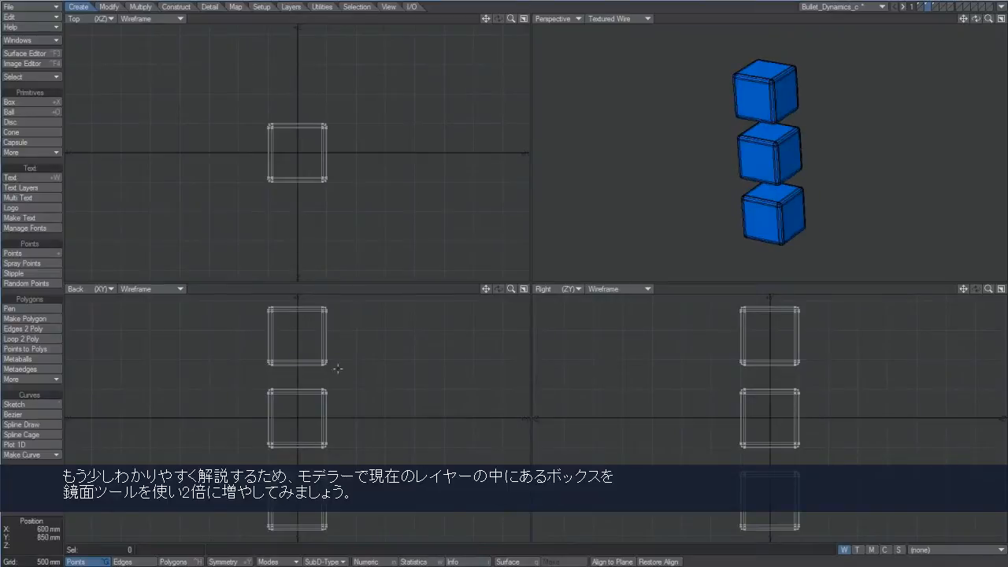
{"action": "key", "text": "shift+v"}
{"action": "left_click_drag", "start_coordinate": [356, 403], "coordinate": [356, 414]}
{"action": "key", "text": "Return"}
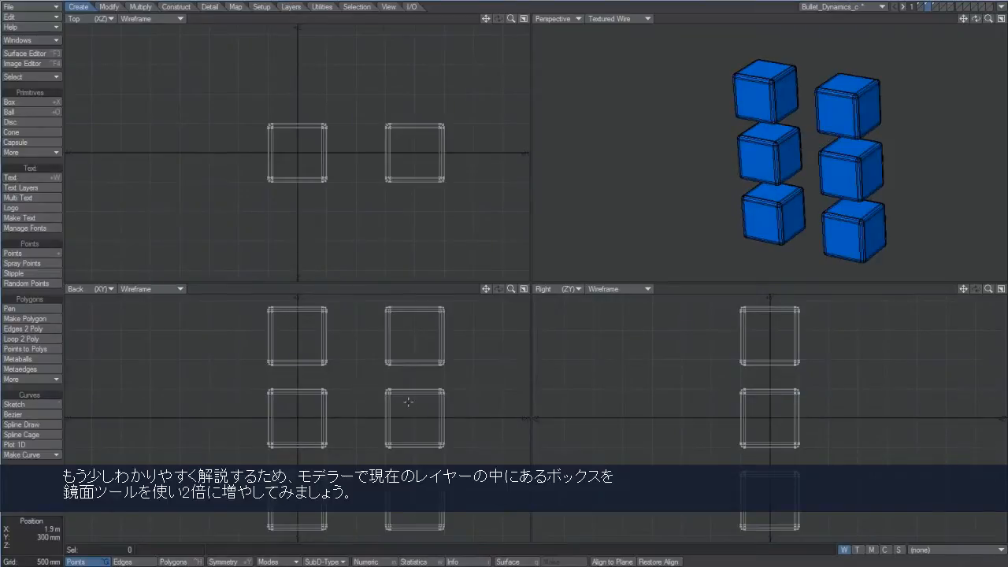
{"action": "key", "text": "F2"}
{"action": "left_click_drag", "start_coordinate": [748, 149], "coordinate": [859, 86], "text": "alt"}
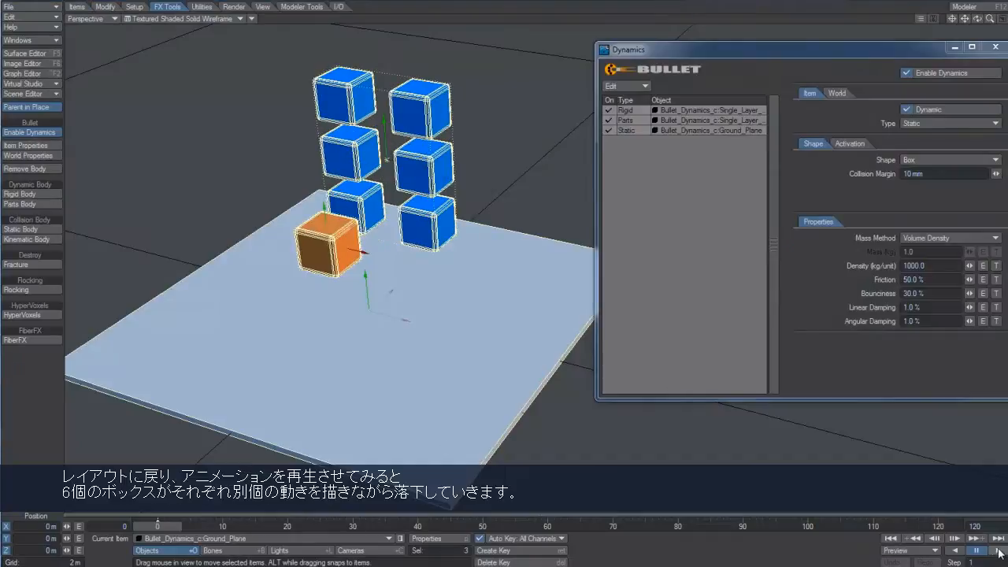
Step: Switch to Layout, play the simulation with the six blue cubes, and return to the first frame
{"action": "left_click", "coordinate": [998, 550]}
{"action": "left_click", "coordinate": [976, 551]}
{"action": "left_click", "coordinate": [891, 538]}
Step: Rotate the blue cubes and the orange cube together, tilting them to about -5.6° pitch and -21.9° bank, and play the simulation
{"action": "key", "text": "y"}
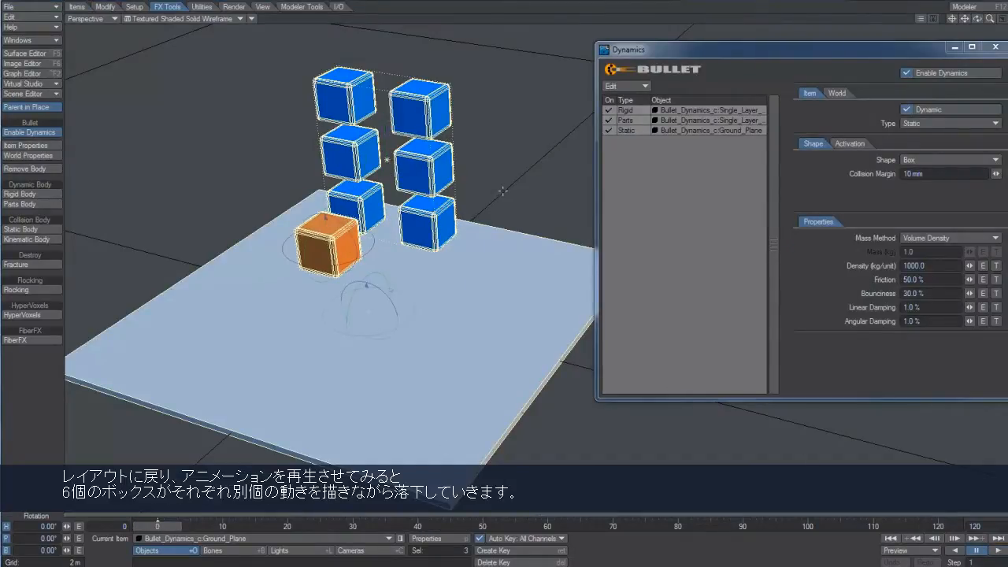
{"action": "left_click", "coordinate": [426, 212]}
{"action": "left_click", "coordinate": [329, 243], "text": "shift"}
{"action": "right_click_drag", "start_coordinate": [515, 180], "coordinate": [343, 180]}
{"action": "left_click_drag", "start_coordinate": [343, 180], "coordinate": [350, 136]}
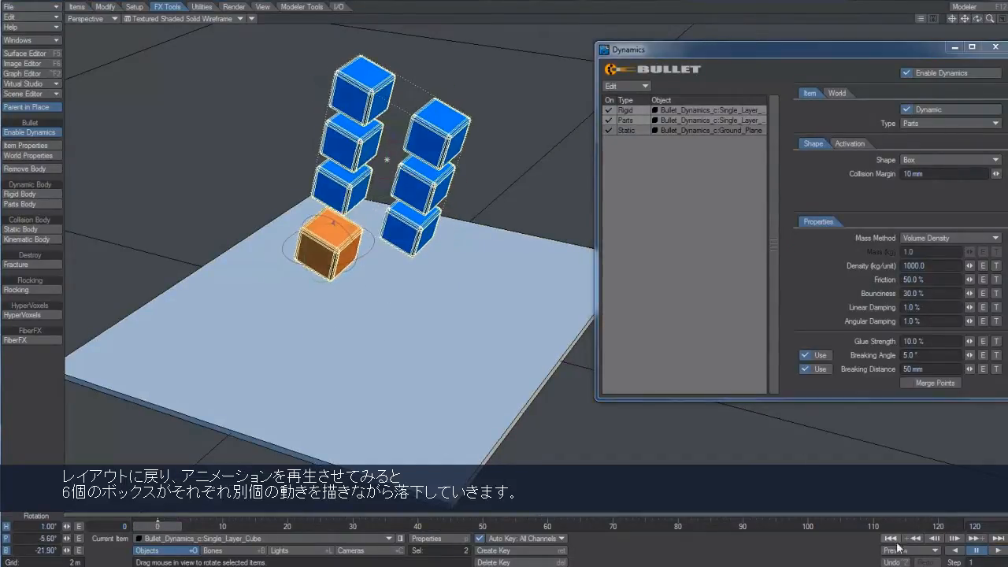
{"action": "left_click", "coordinate": [997, 550]}
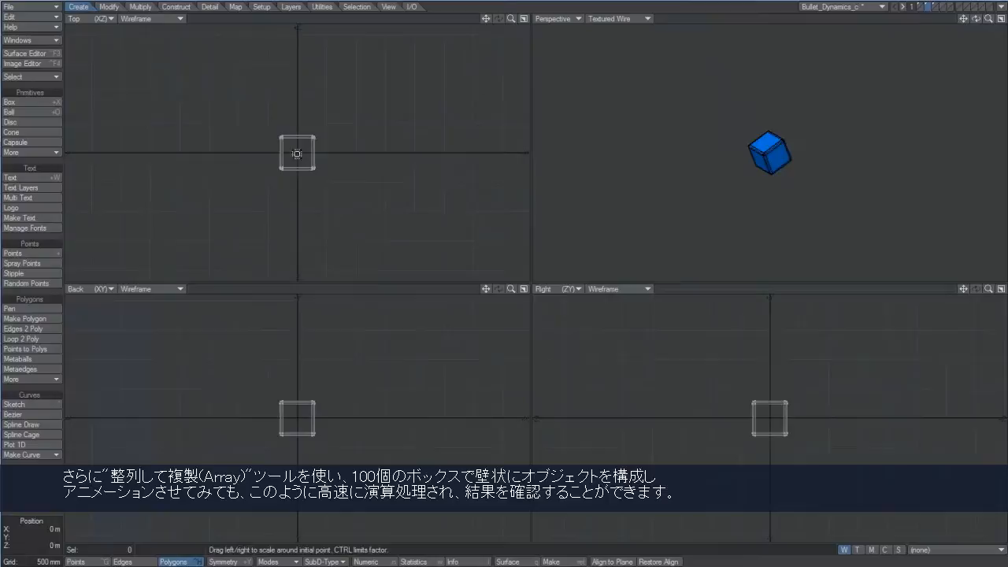
Step: Duplicate the single blue cube with a rectangular array of 10 × 10 × 1 and centre the resulting wall at the origin
{"action": "left_click", "coordinate": [140, 6]}
{"action": "left_click", "coordinate": [36, 280]}
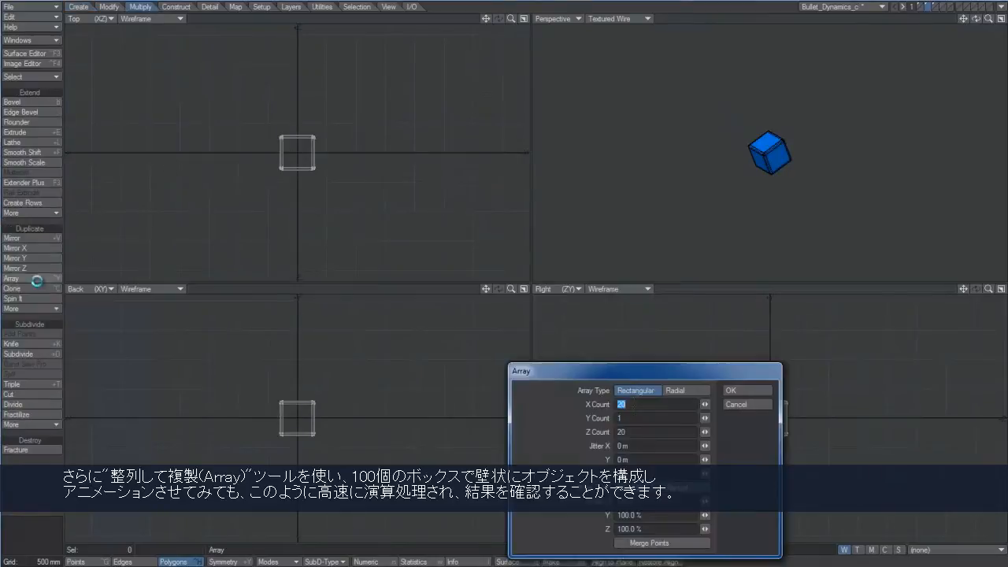
{"action": "type", "text": "10"}
{"action": "key", "text": "Tab"}
{"action": "type", "text": "10"}
{"action": "key", "text": "Tab"}
{"action": "type", "text": "1"}
{"action": "key", "text": "Return"}
{"action": "key", "text": "F2"}
{"action": "key", "text": "shift+h"}
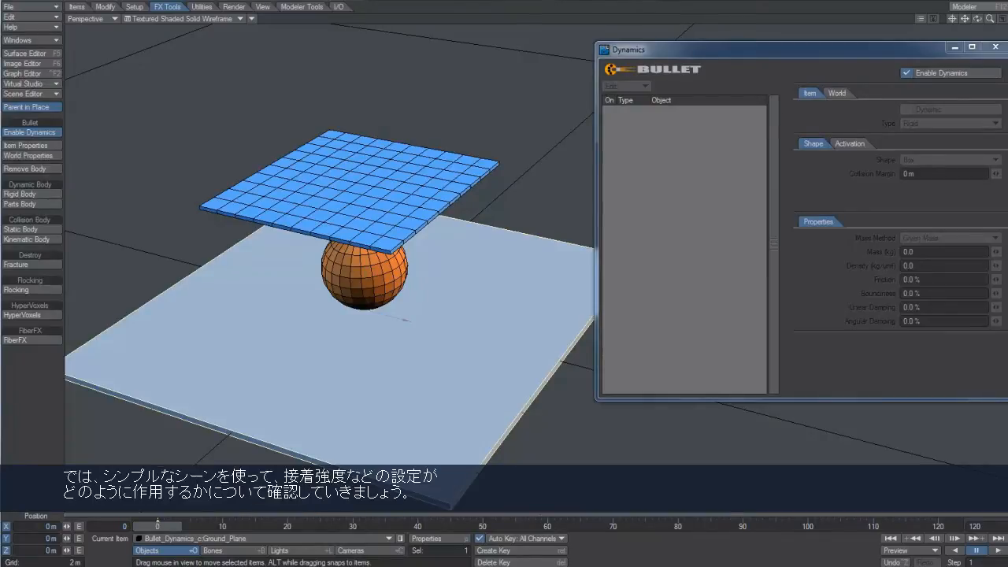
Step: Assign the ground plane and the orange ball as Static Bodies
{"action": "left_click", "coordinate": [36, 230]}
{"action": "left_click", "coordinate": [371, 258]}
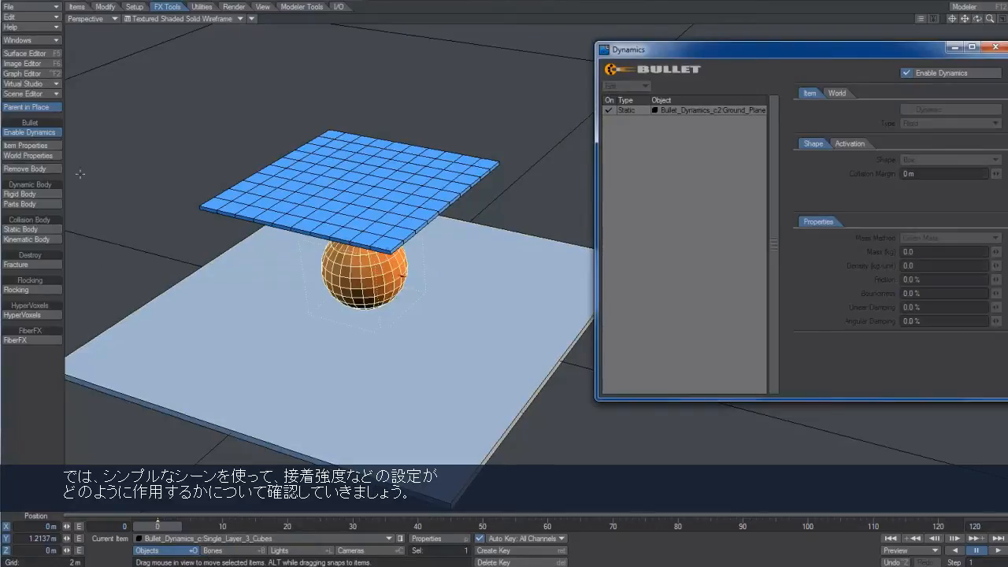
{"action": "left_click", "coordinate": [31, 229]}
Step: Assign the blue 100-box panel above the ball as a Parts Body and set its shape to Box
{"action": "left_click", "coordinate": [325, 180]}
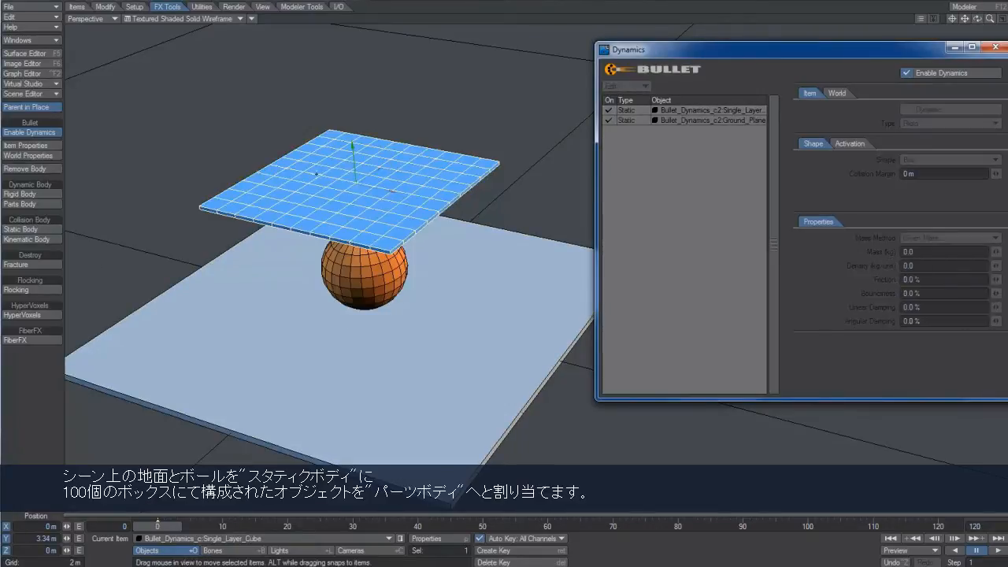
{"action": "left_click", "coordinate": [32, 206]}
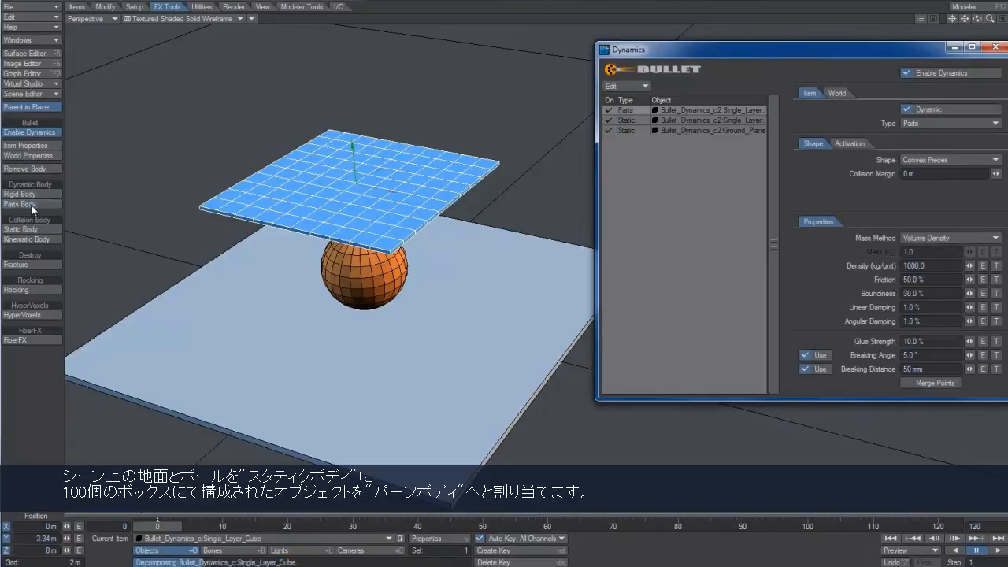
{"action": "left_click", "coordinate": [929, 160]}
{"action": "left_click", "coordinate": [925, 122]}
Step: Set the orange ball's collision shape to Sphere and the ground plane's to Box
{"action": "left_click", "coordinate": [729, 122]}
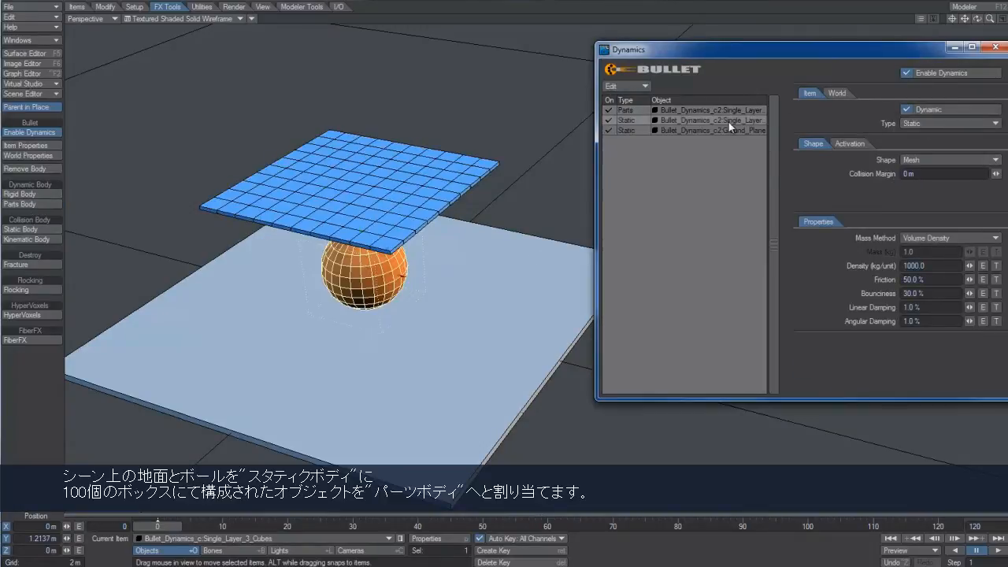
{"action": "left_click", "coordinate": [937, 159]}
{"action": "left_click", "coordinate": [934, 121]}
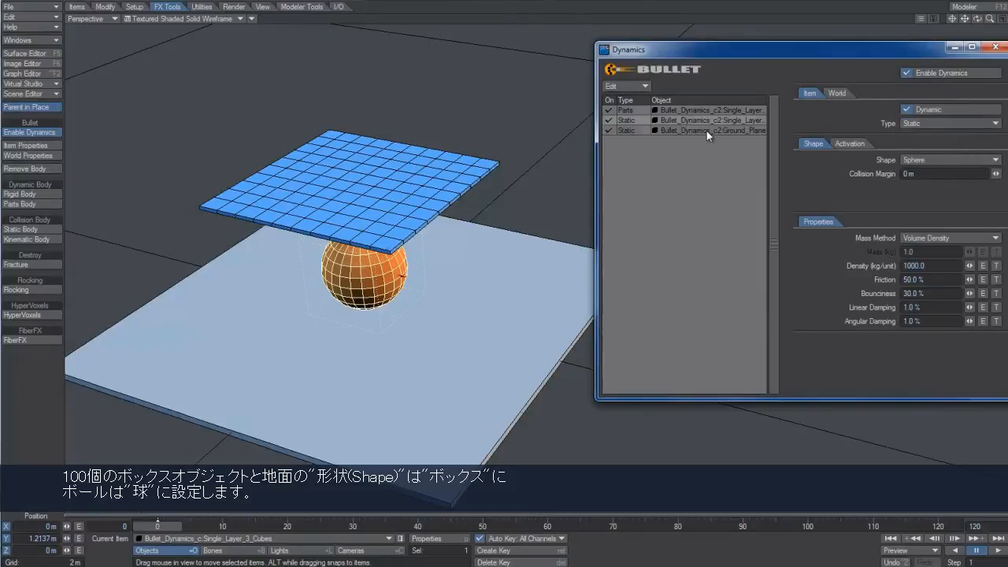
{"action": "left_click", "coordinate": [709, 130]}
{"action": "left_click", "coordinate": [937, 160]}
{"action": "left_click", "coordinate": [934, 112]}
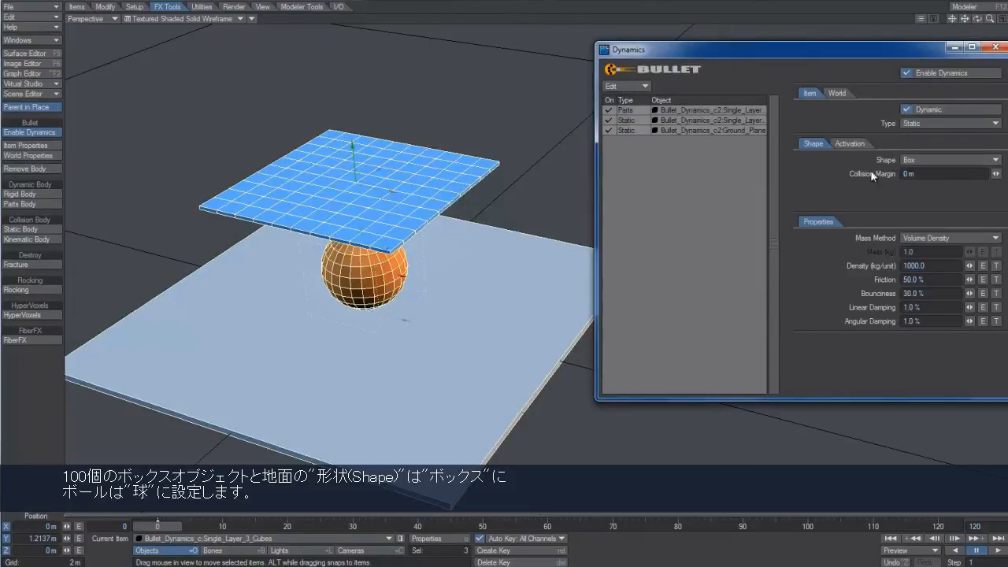
Step: Set the collision margin of all three bodies to 10 mm, play the simulation, and return to the first frame
{"action": "left_click", "coordinate": [916, 174]}
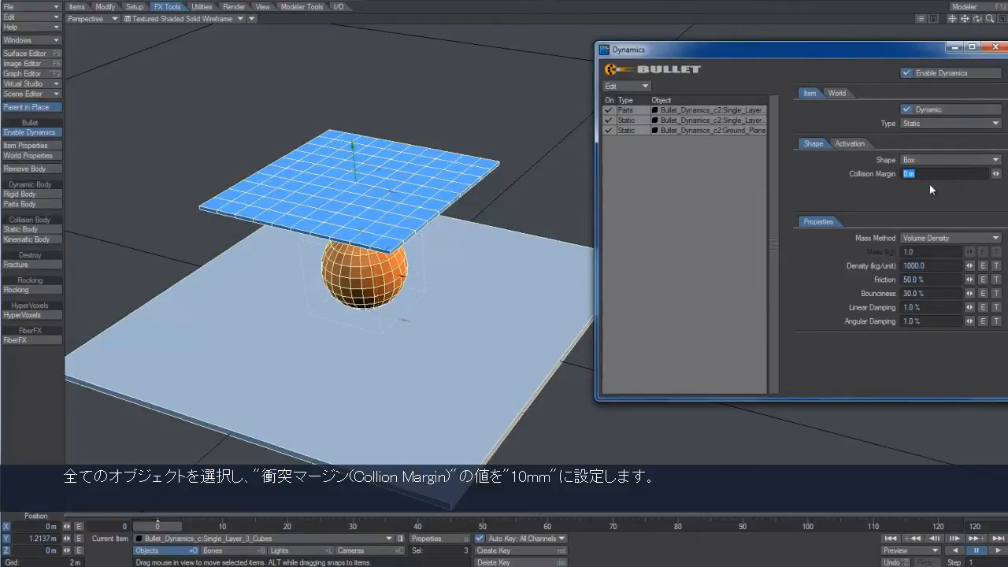
{"action": "left_click", "coordinate": [998, 550]}
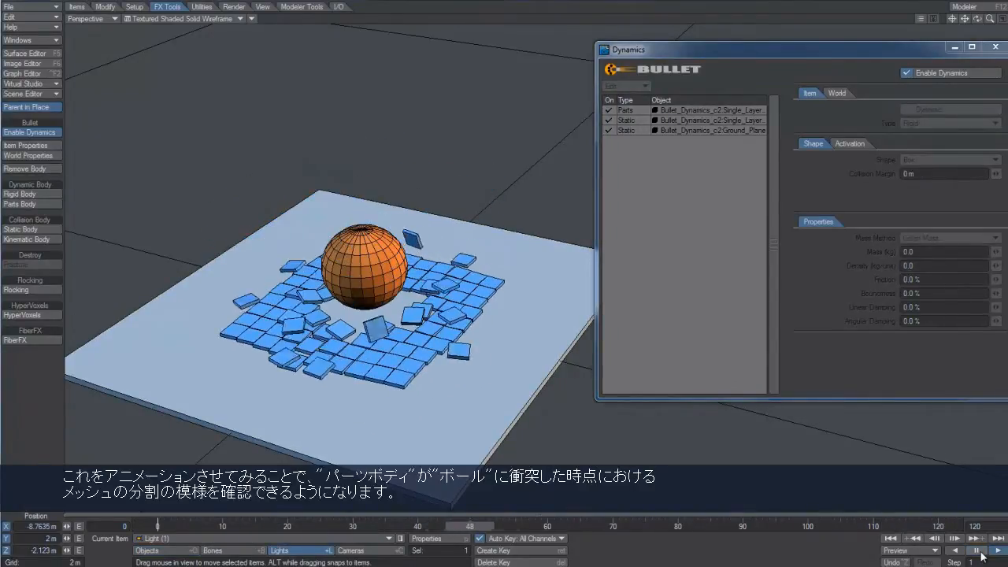
{"action": "left_click", "coordinate": [981, 553]}
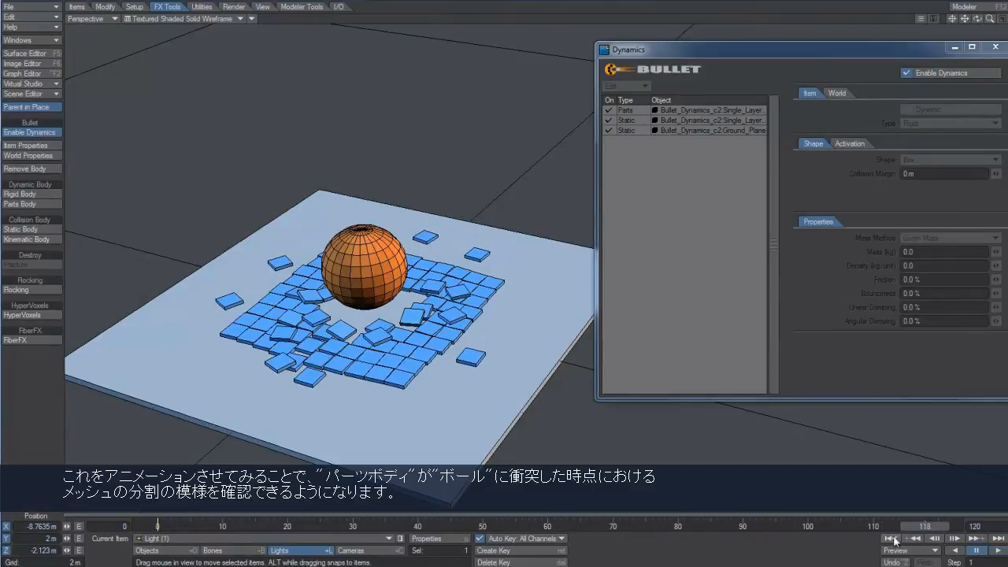
{"action": "left_click", "coordinate": [891, 538]}
Step: Set the Glue Strength of the blue Parts Body panel to 100%
{"action": "left_click", "coordinate": [679, 110]}
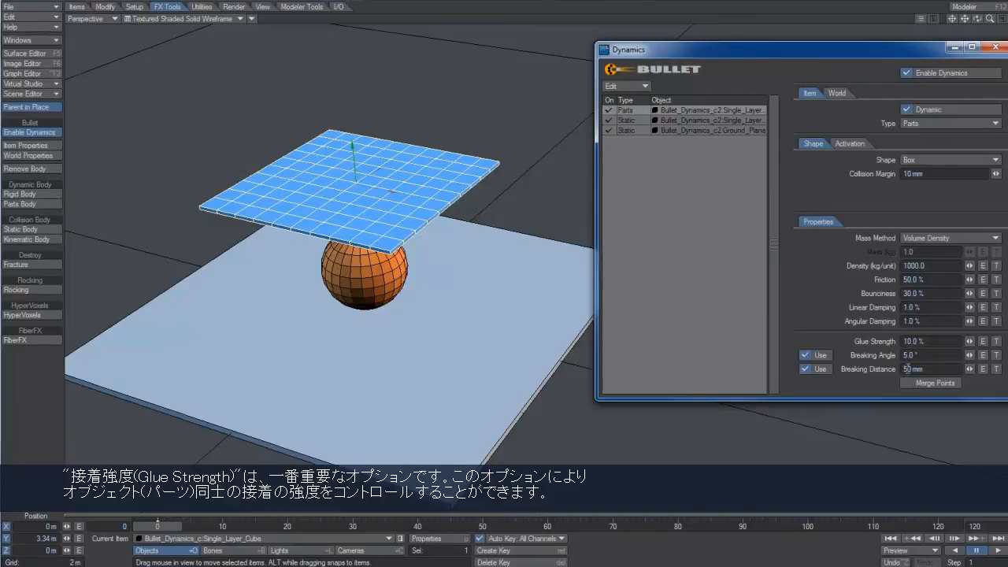
{"action": "left_click", "coordinate": [906, 340]}
{"action": "type", "text": "100"}
{"action": "key", "text": "Return"}
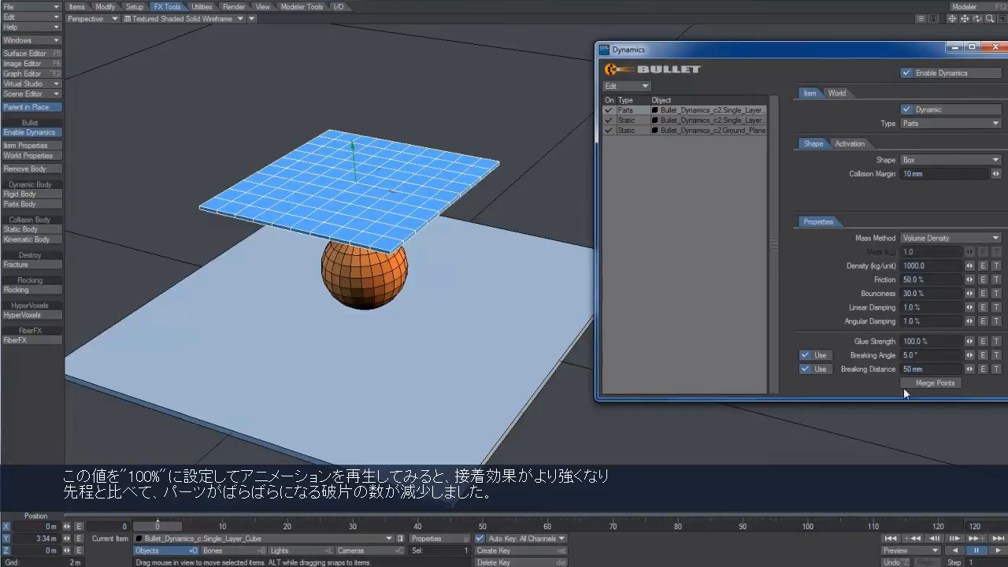
Step: Play the panel's fall onto the ball twice with the stronger glue, rewinding between runs and pausing at the end
{"action": "left_click", "coordinate": [998, 551]}
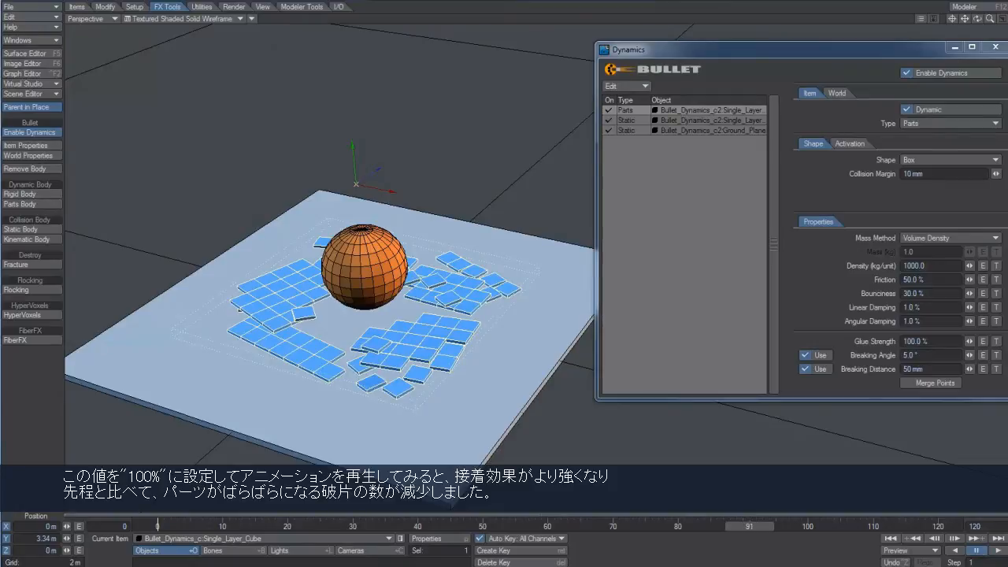
{"action": "left_click", "coordinate": [891, 538]}
{"action": "left_click", "coordinate": [998, 551]}
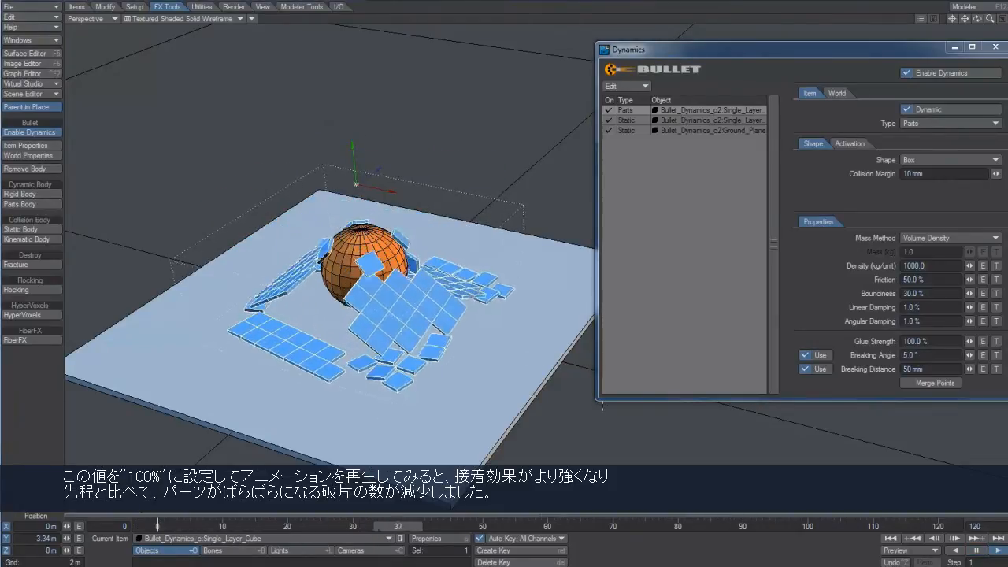
{"action": "left_click", "coordinate": [976, 550]}
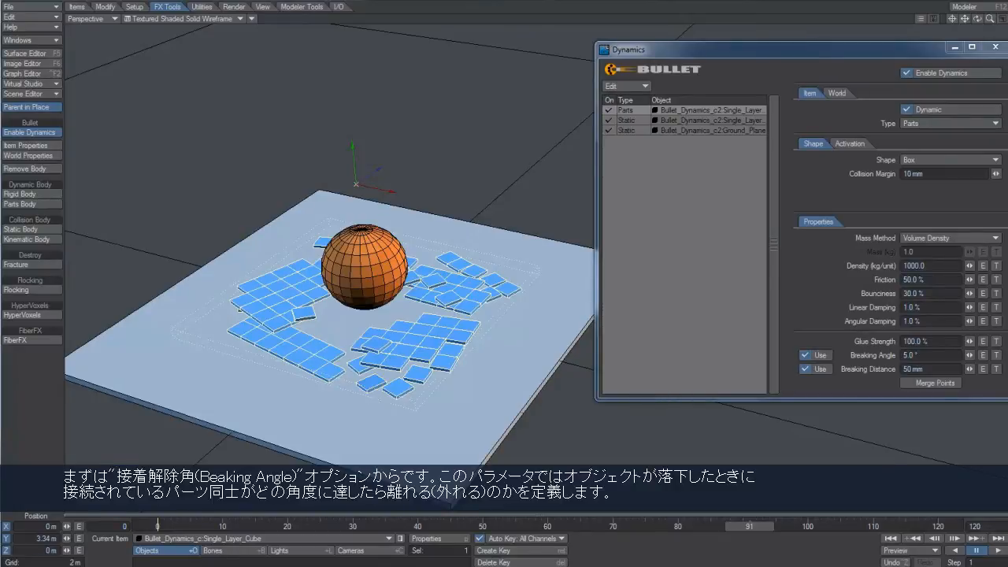
Step: Disable the blue panel's Breaking Distance so only Breaking Angle applies, and replay the fall from the first frame
{"action": "left_click", "coordinate": [806, 369]}
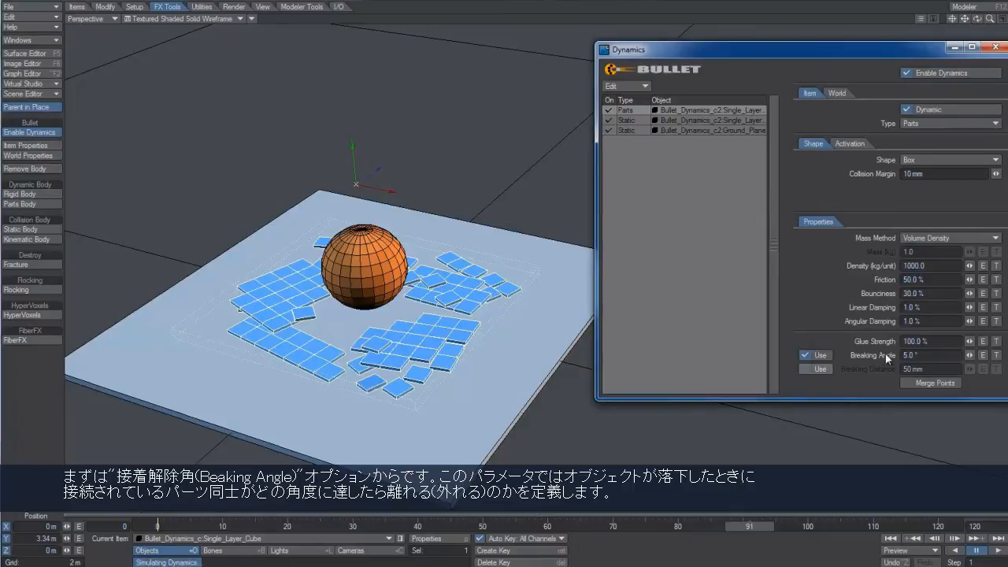
{"action": "left_click", "coordinate": [890, 539]}
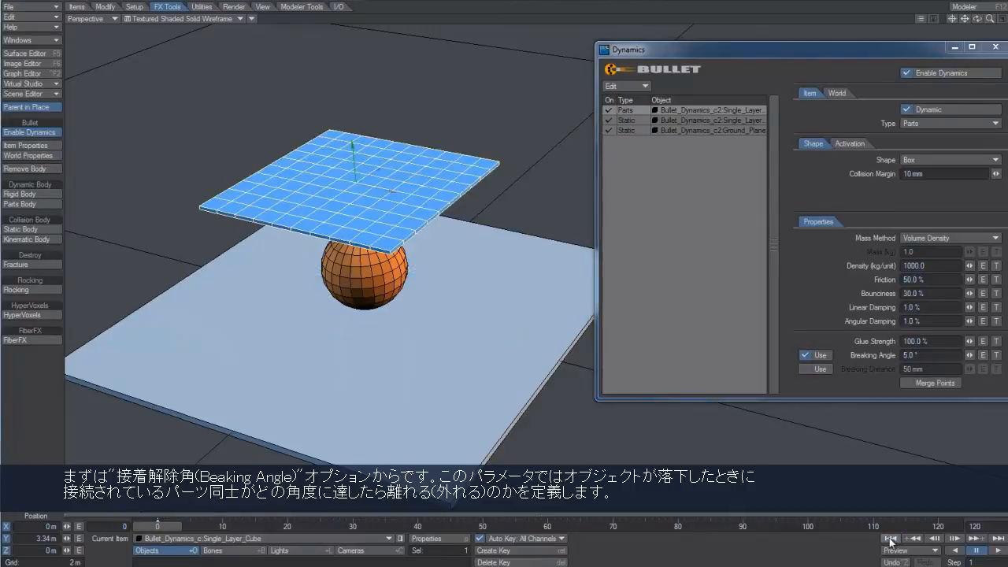
{"action": "left_click", "coordinate": [996, 550]}
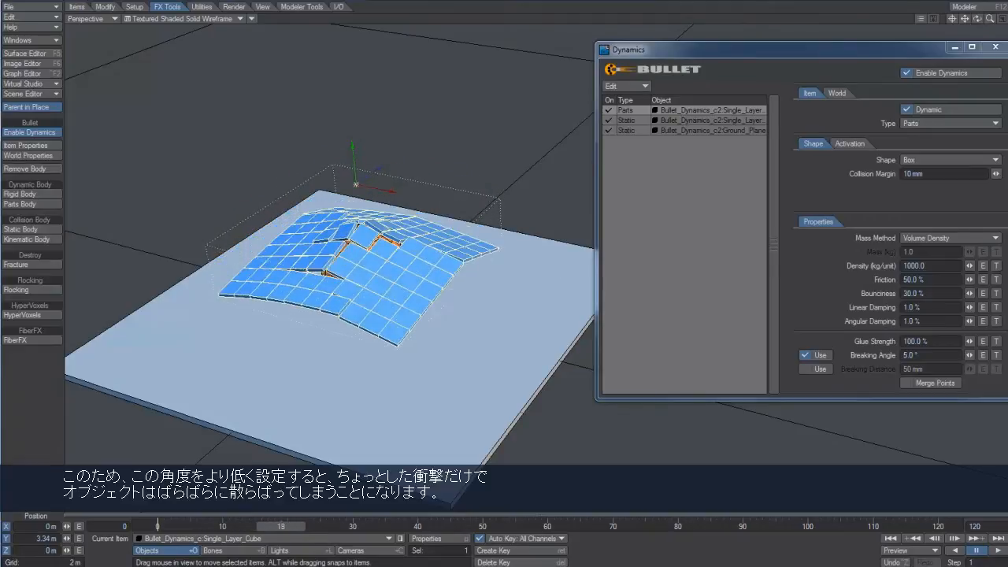
Step: Set the panel's Breaking Angle to 1°, play the fall from the first frame, and rewind
{"action": "left_click", "coordinate": [922, 355]}
{"action": "type", "text": "1"}
{"action": "key", "text": "Tab"}
{"action": "left_click", "coordinate": [893, 537]}
{"action": "left_click", "coordinate": [999, 551]}
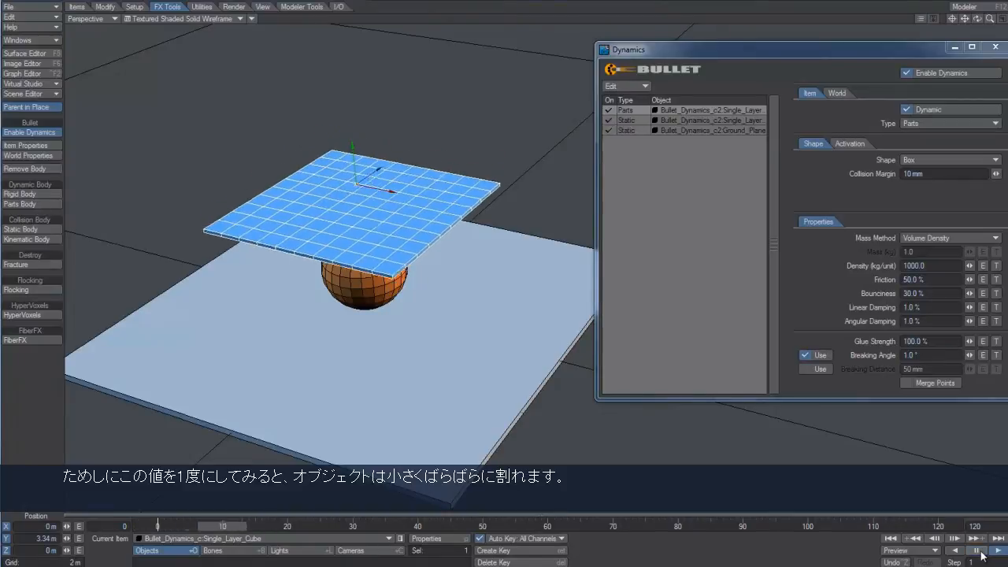
{"action": "left_click", "coordinate": [979, 552]}
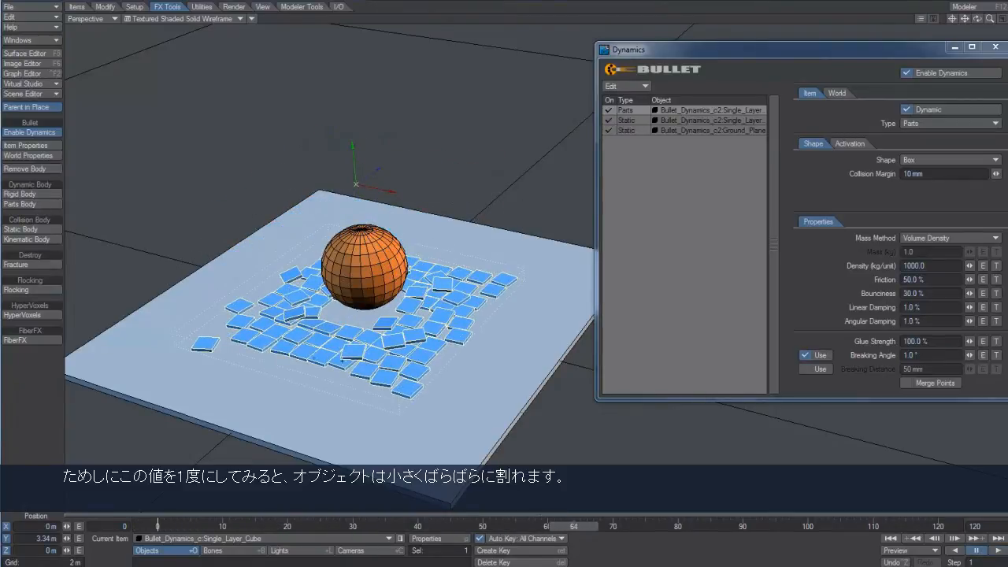
{"action": "left_click", "coordinate": [890, 538]}
Step: Set the Breaking Angle to 10°, play the panel's fall onto the ball, and return to the first frame
{"action": "left_click_drag", "start_coordinate": [928, 356], "coordinate": [861, 348]}
{"action": "type", "text": "10"}
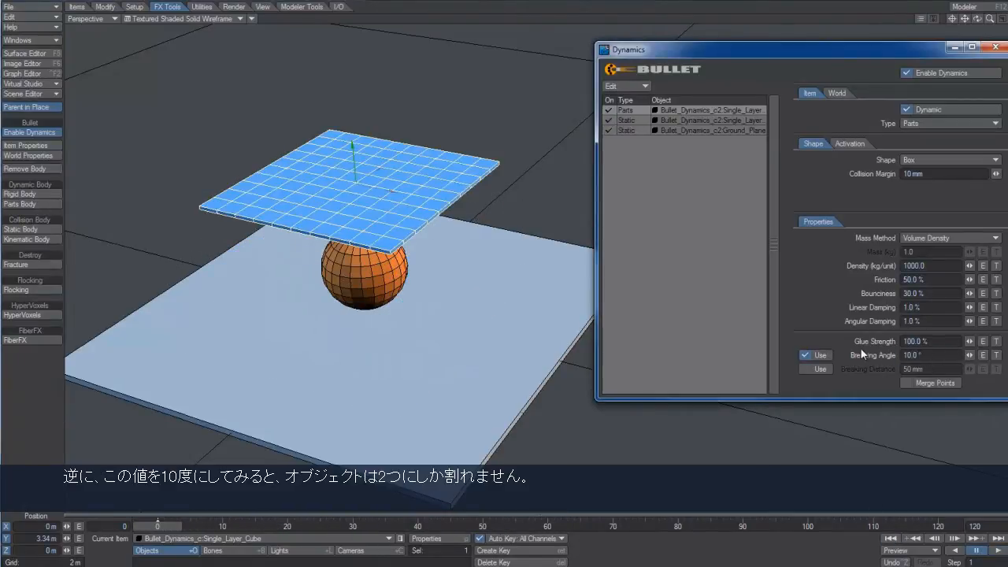
{"action": "left_click", "coordinate": [998, 550]}
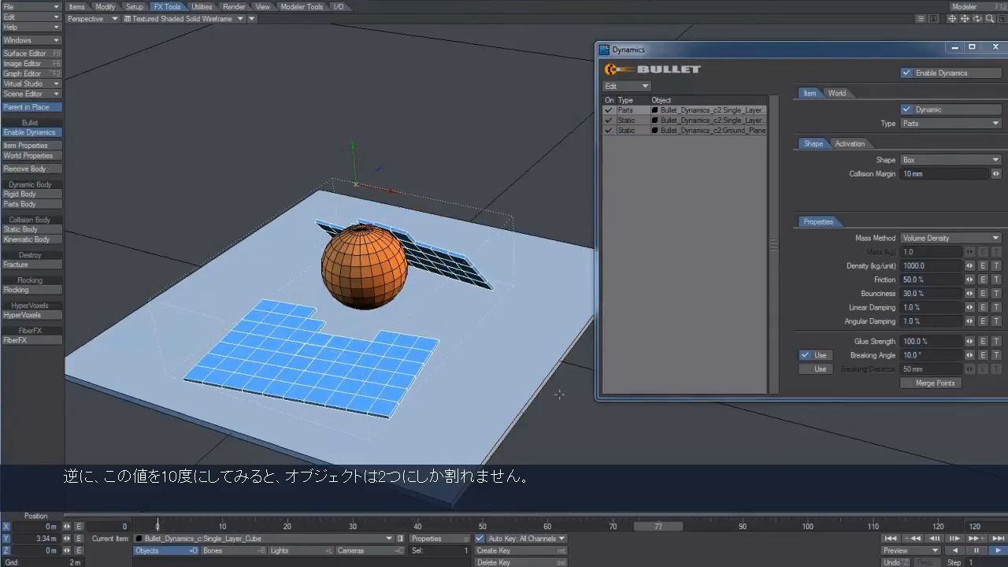
{"action": "left_click", "coordinate": [974, 552]}
{"action": "left_click", "coordinate": [888, 541]}
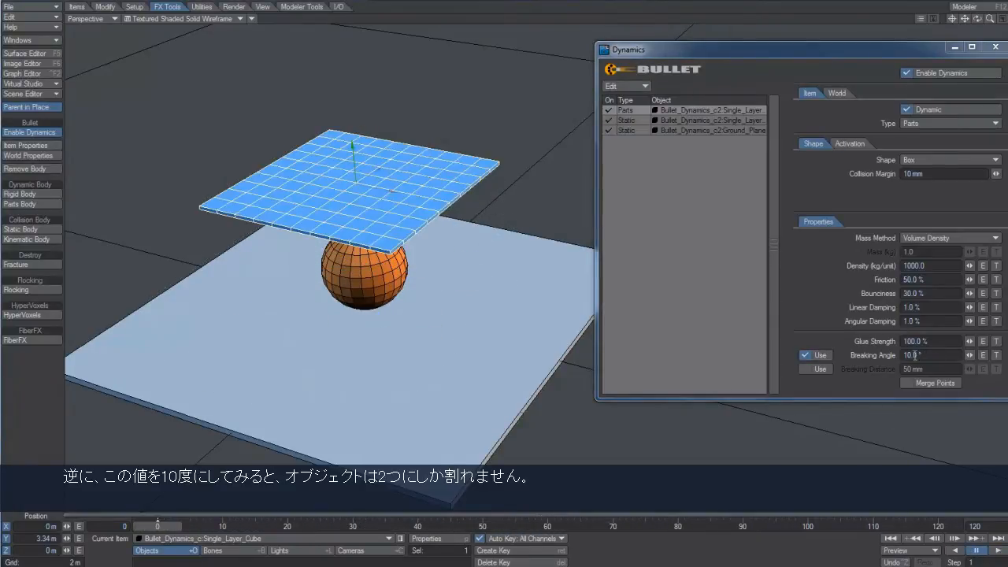
Step: Set the Breaking Angle to 8°, run the simulation, and return to the first frame
{"action": "left_click_drag", "start_coordinate": [919, 355], "coordinate": [861, 355]}
{"action": "type", "text": "8"}
{"action": "key", "text": "Return"}
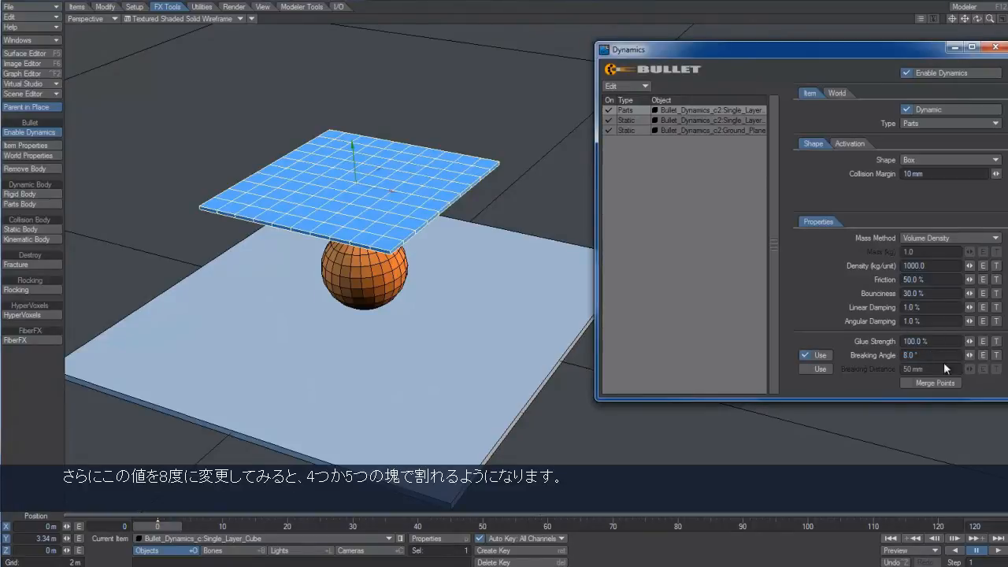
{"action": "left_click", "coordinate": [997, 550]}
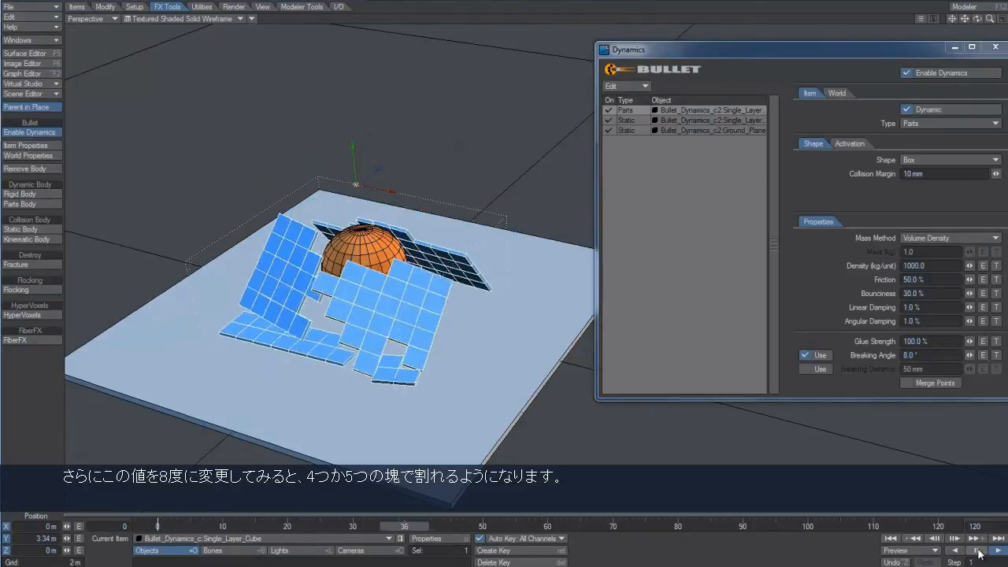
{"action": "left_click", "coordinate": [976, 552]}
{"action": "left_click", "coordinate": [890, 540]}
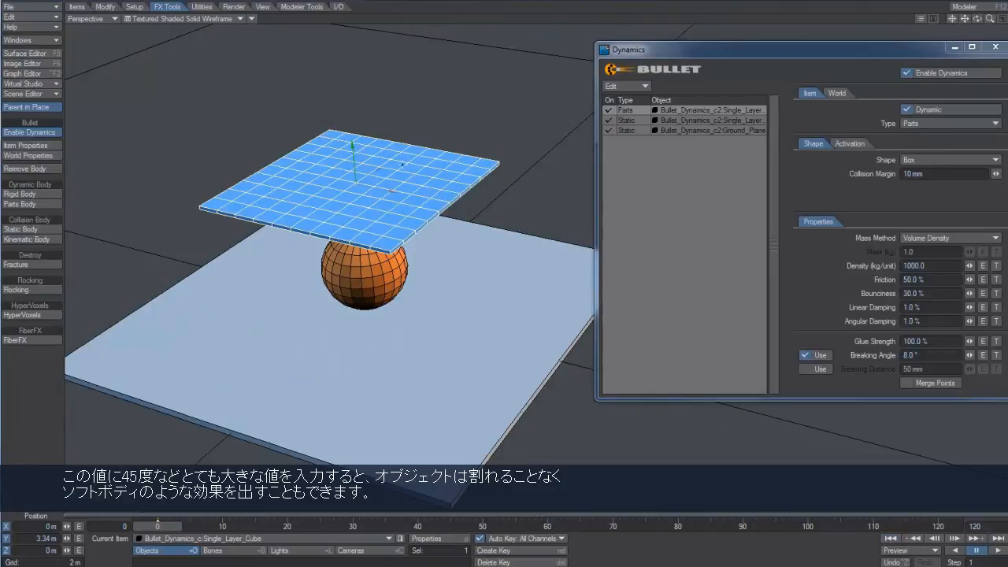
Step: Set the Breaking Angle to 45° and run the panel's fall to test a soft-body-like result
{"action": "left_click", "coordinate": [918, 355]}
{"action": "type", "text": "45"}
{"action": "key", "text": "Return"}
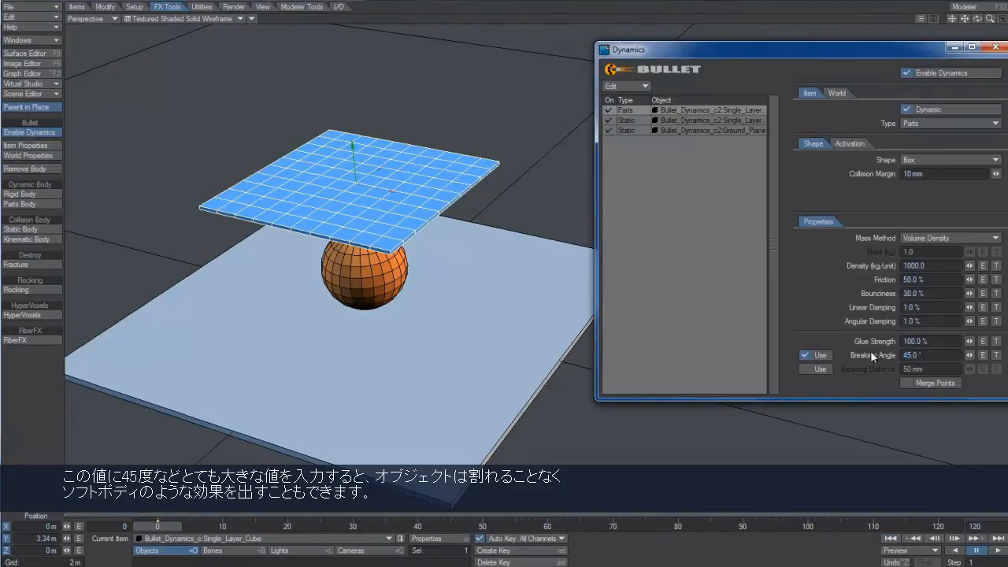
{"action": "left_click", "coordinate": [976, 551]}
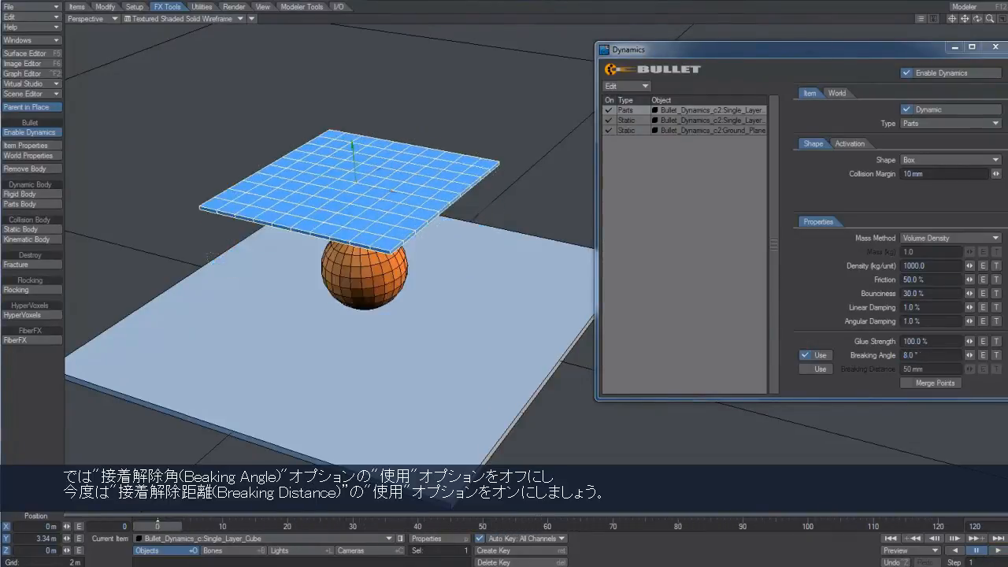
Step: Disable Breaking Angle, enable Breaking Distance at 0 m, and play the panel's fall before rewinding
{"action": "left_click", "coordinate": [807, 354]}
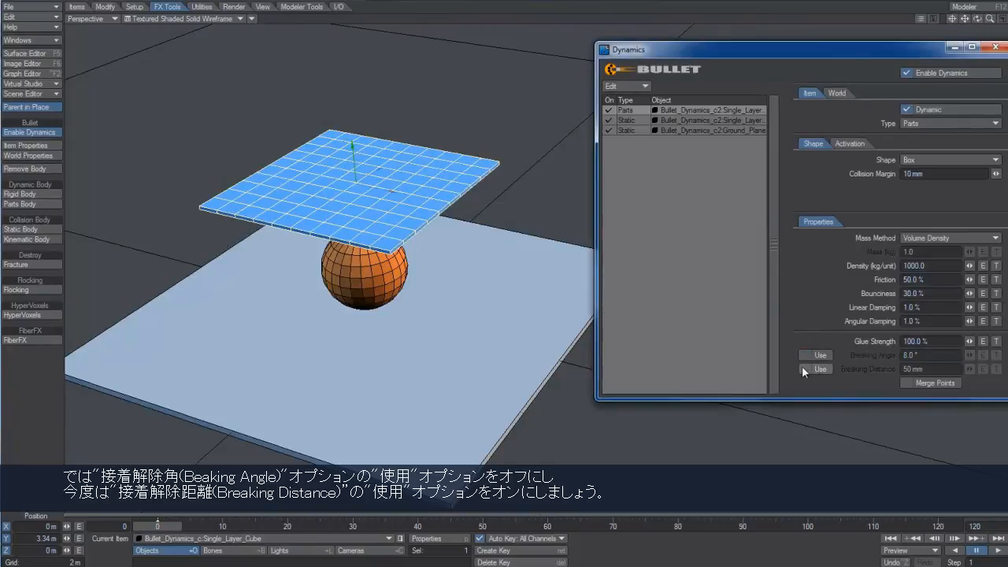
{"action": "left_click", "coordinate": [803, 369]}
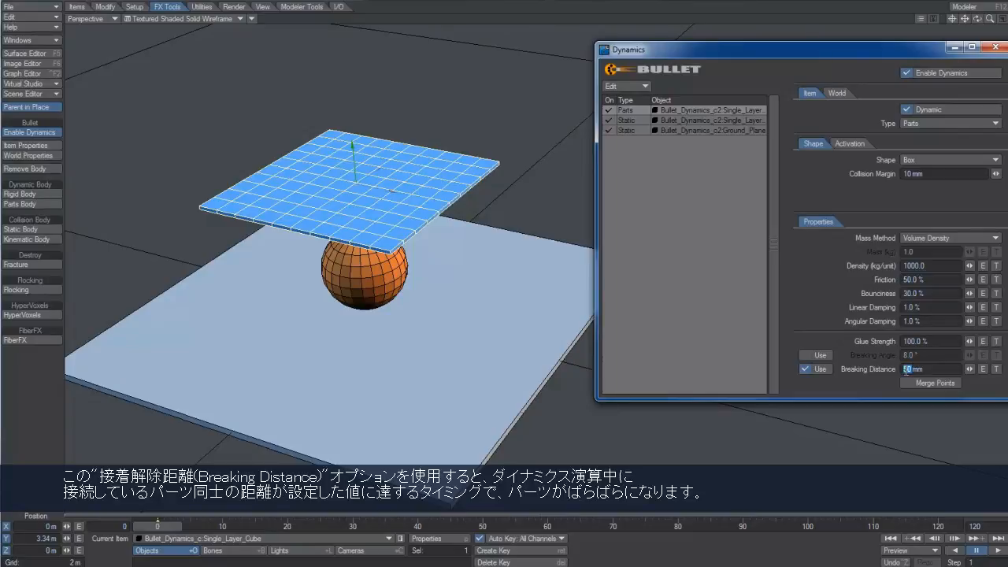
{"action": "type", "text": "0"}
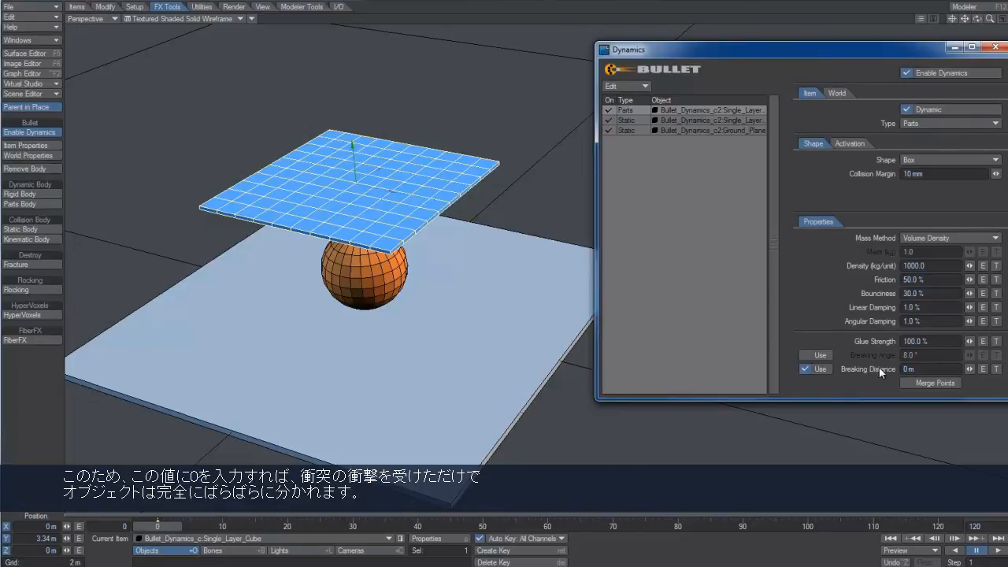
{"action": "left_click", "coordinate": [998, 551]}
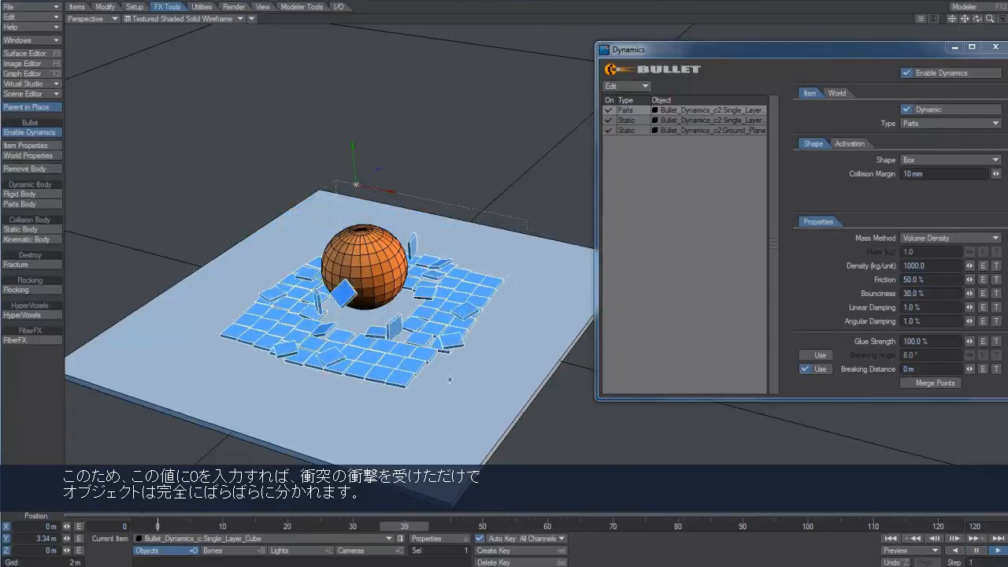
{"action": "left_click", "coordinate": [891, 539]}
Step: Set the Breaking Distance to 20 mm, play the simulation, and return to the first frame
{"action": "left_click", "coordinate": [929, 369]}
{"action": "type", "text": "1"}
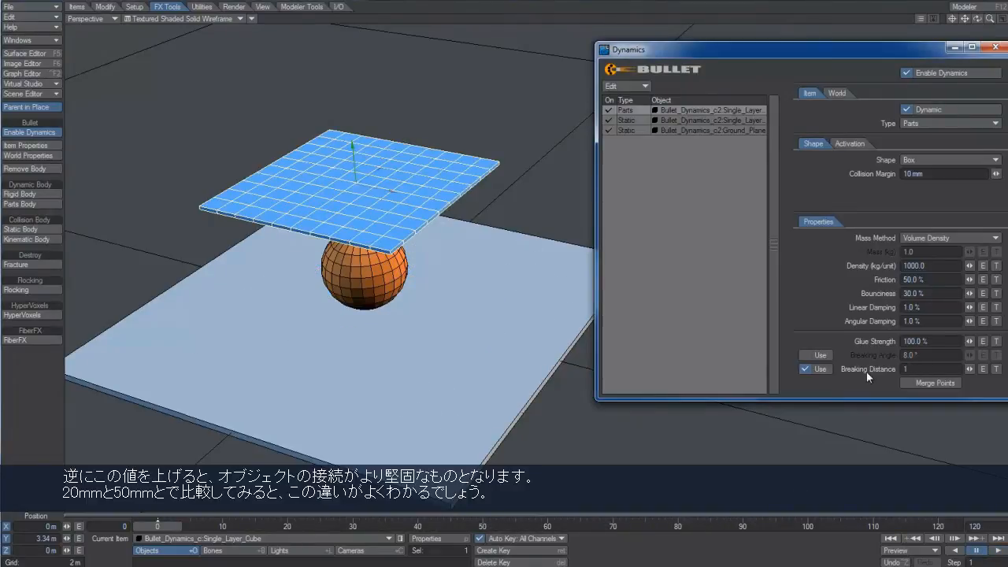
{"action": "key", "text": "BackSpace"}
{"action": "type", "text": "20"}
{"action": "key", "text": "Return"}
{"action": "left_click", "coordinate": [998, 551]}
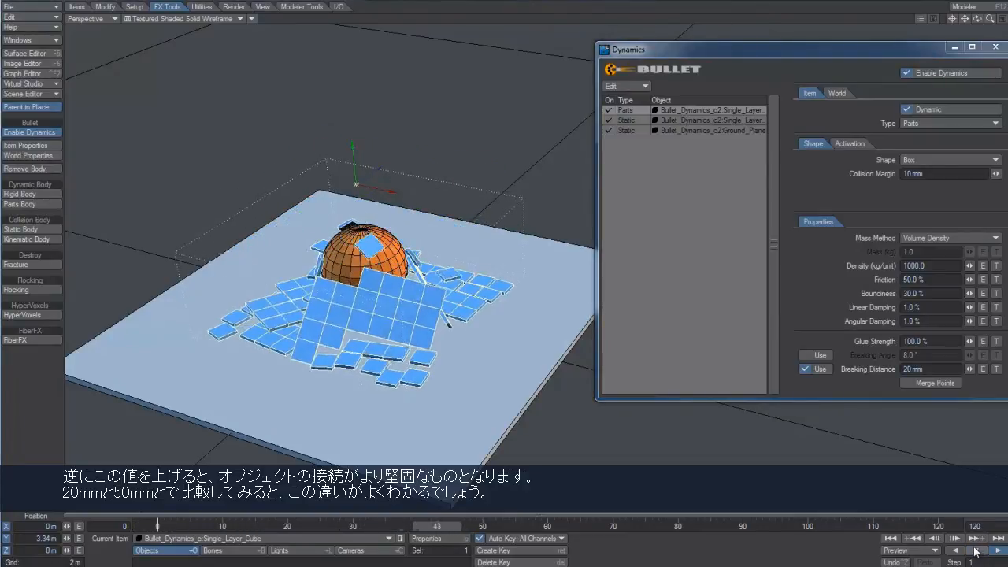
{"action": "left_click", "coordinate": [892, 538]}
Step: Set the Breaking Distance to 50 mm, play the panel's fall, and rewind to the first frame
{"action": "left_click", "coordinate": [912, 369]}
{"action": "key", "text": "BackSpace"}
{"action": "key", "text": "BackSpace"}
{"action": "type", "text": "50"}
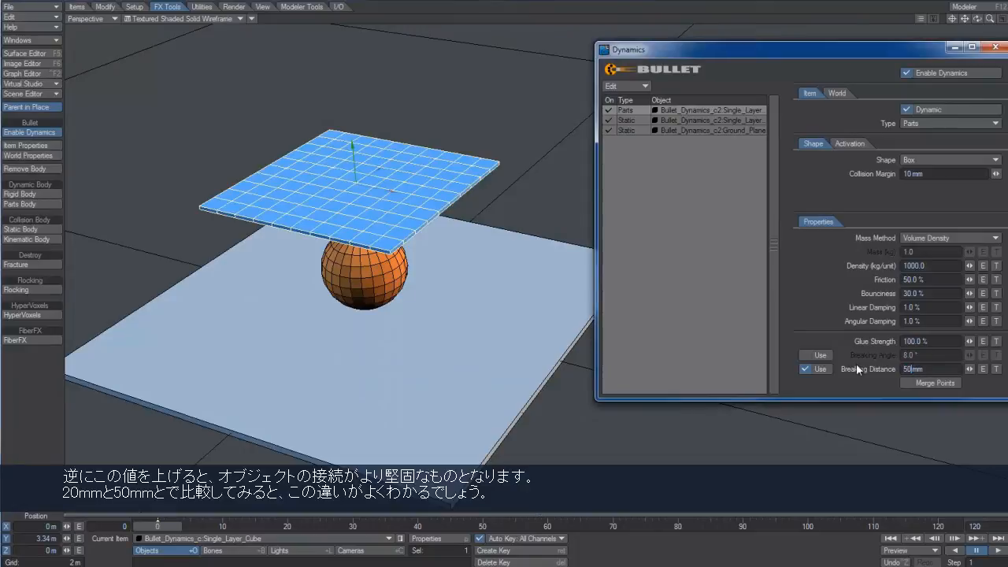
{"action": "left_click", "coordinate": [975, 550]}
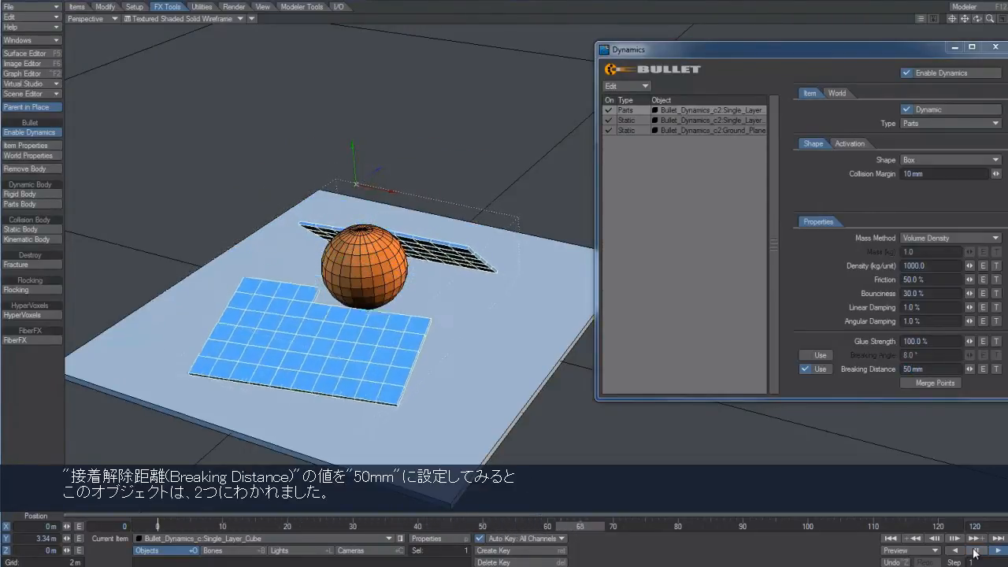
{"action": "left_click", "coordinate": [889, 539]}
Step: Test the panel's fall with a Breaking Distance of 100 mm, then repeat it with 500 mm
{"action": "double_click", "coordinate": [907, 369]}
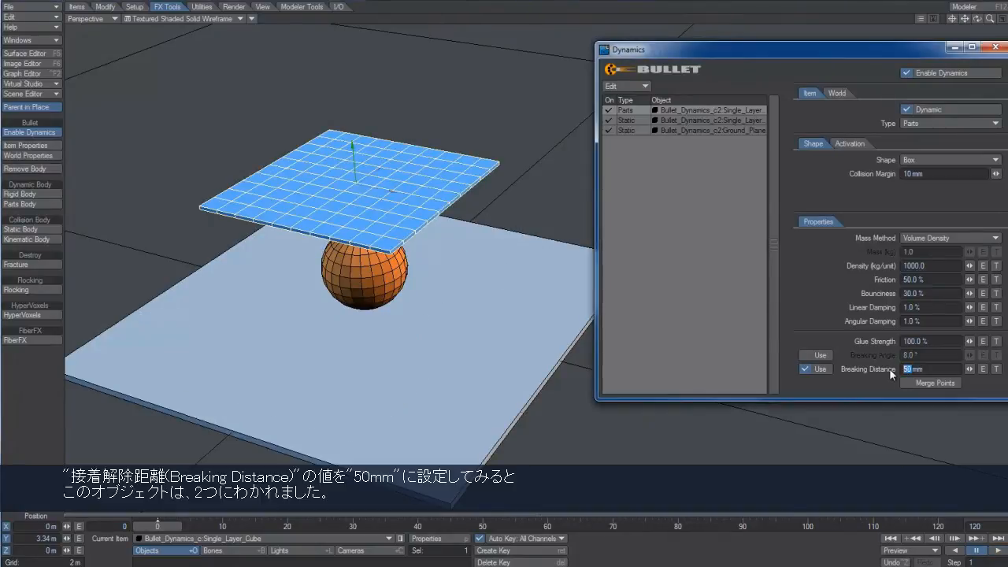
{"action": "left_click", "coordinate": [997, 551]}
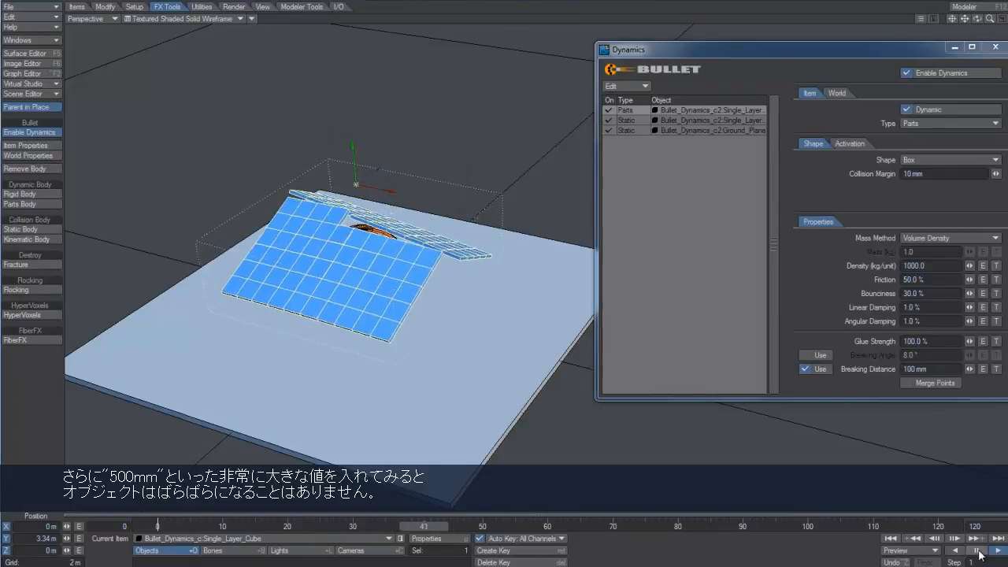
{"action": "left_click", "coordinate": [889, 539]}
{"action": "double_click", "coordinate": [915, 369]}
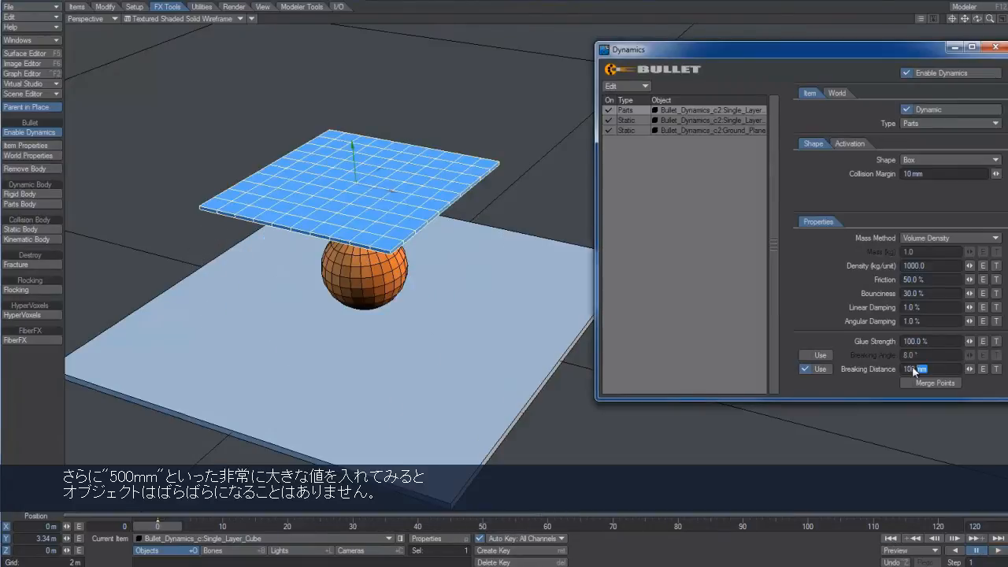
{"action": "left_click", "coordinate": [997, 551]}
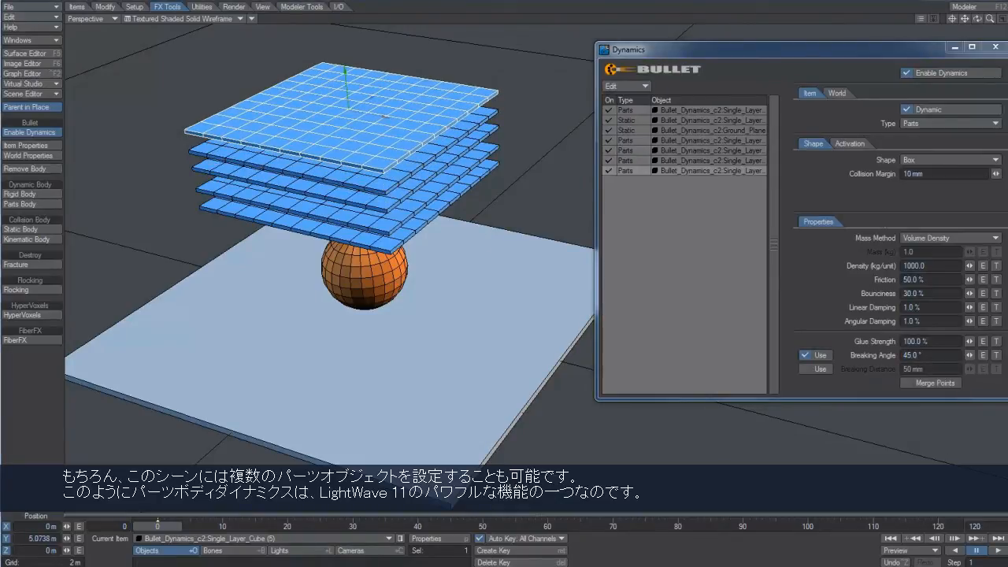
Step: Select all the stacked blue Parts Body panels and set their Breaking Angle to 5°
{"action": "left_click", "coordinate": [456, 152], "text": "shift"}
{"action": "left_click", "coordinate": [456, 164], "text": "shift"}
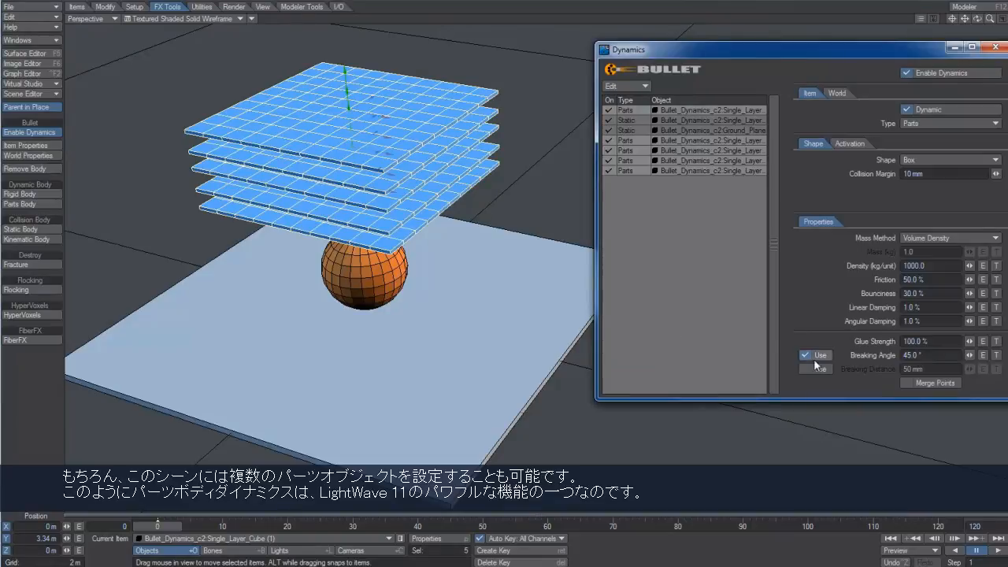
{"action": "left_click_drag", "start_coordinate": [923, 358], "coordinate": [855, 348]}
{"action": "type", "text": "5"}
{"action": "key", "text": "Return"}
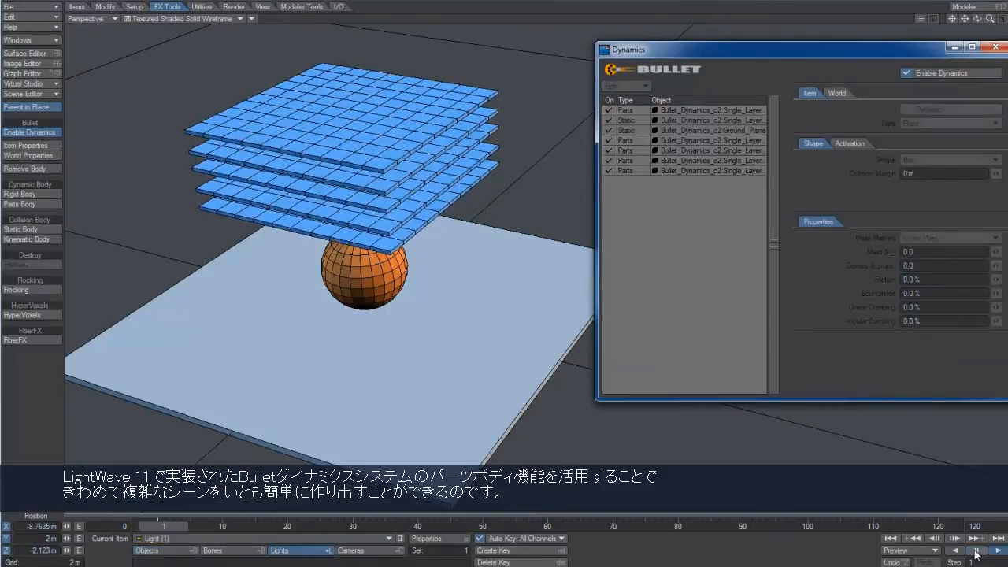